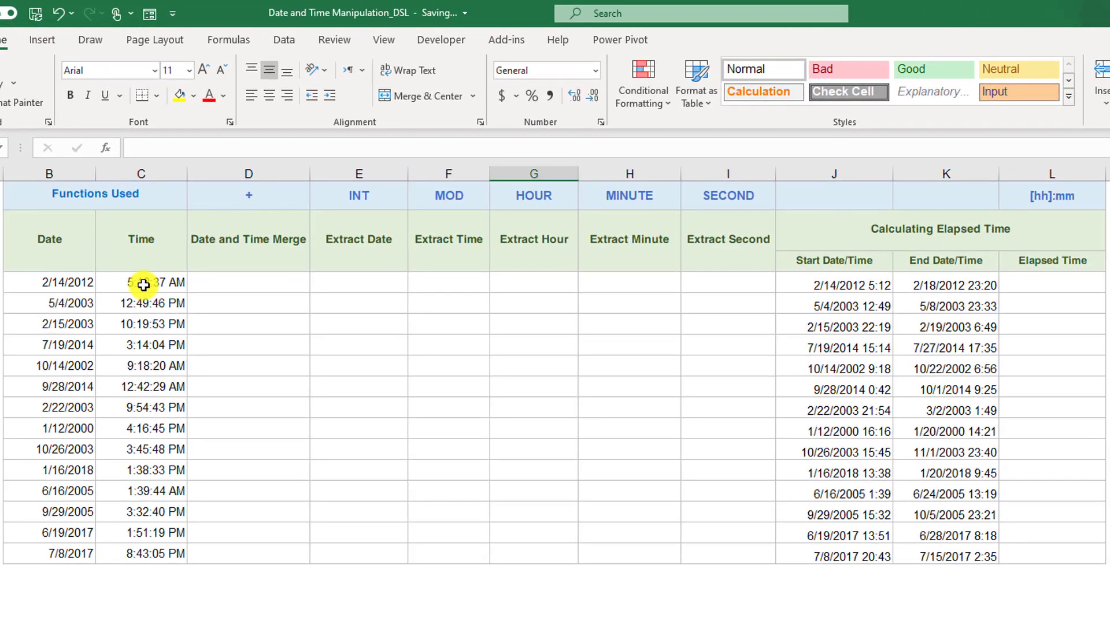
Format the values in the Time column (C4:C17) as General to examine their underlying numbers.
{"action": "left_click_drag", "start_coordinate": [142, 285], "coordinate": [152, 567]}
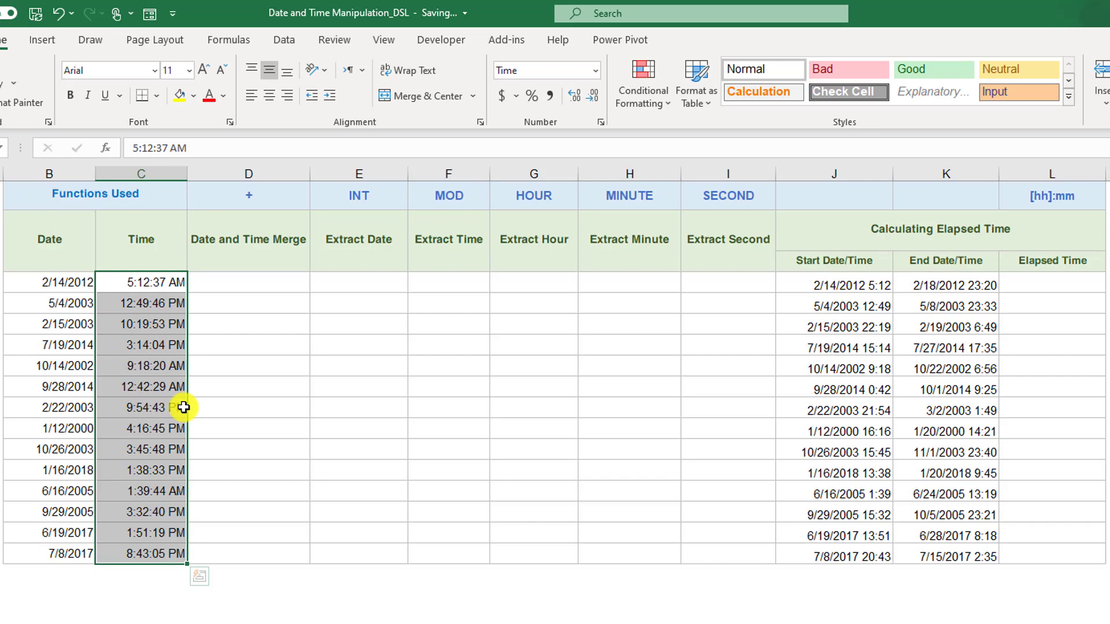
{"action": "left_click", "coordinate": [593, 74]}
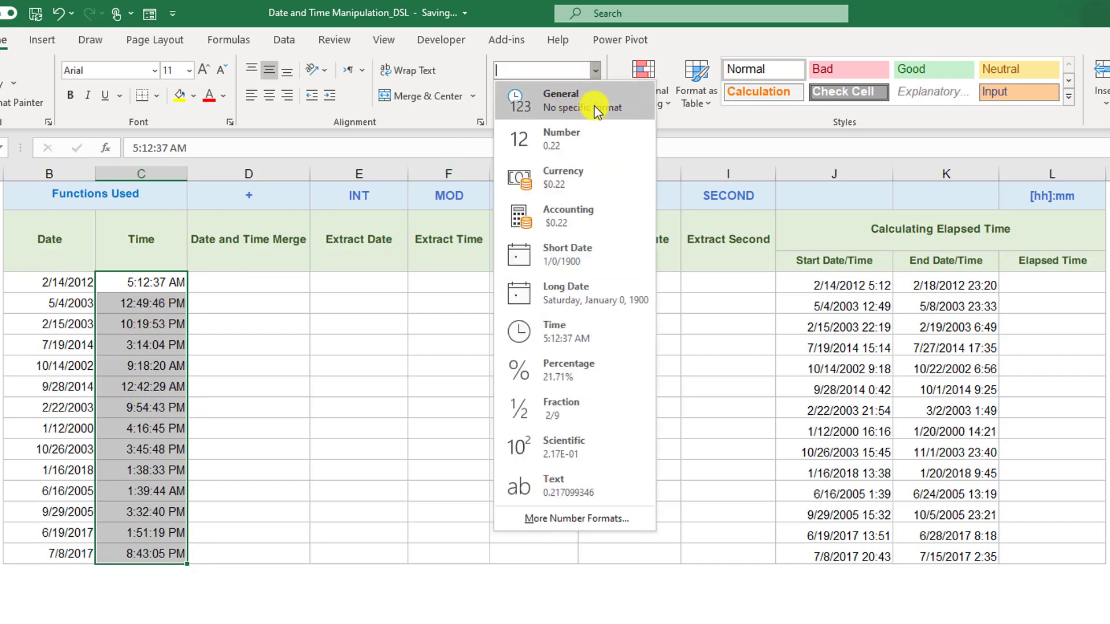
{"action": "left_click", "coordinate": [642, 110]}
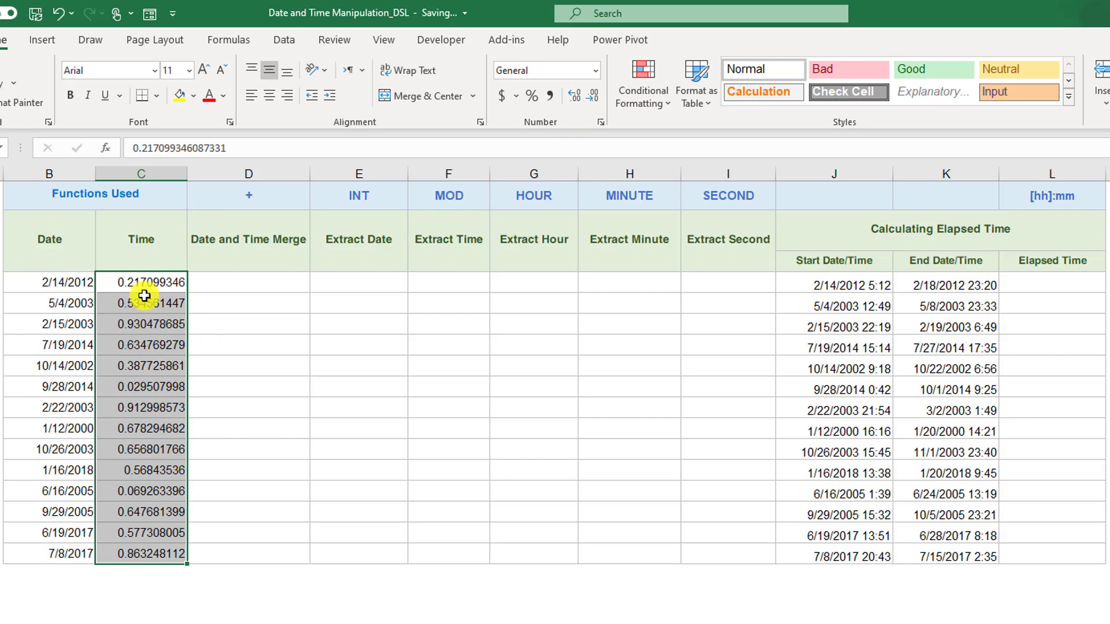
{"action": "left_click_drag", "start_coordinate": [143, 292], "coordinate": [138, 554]}
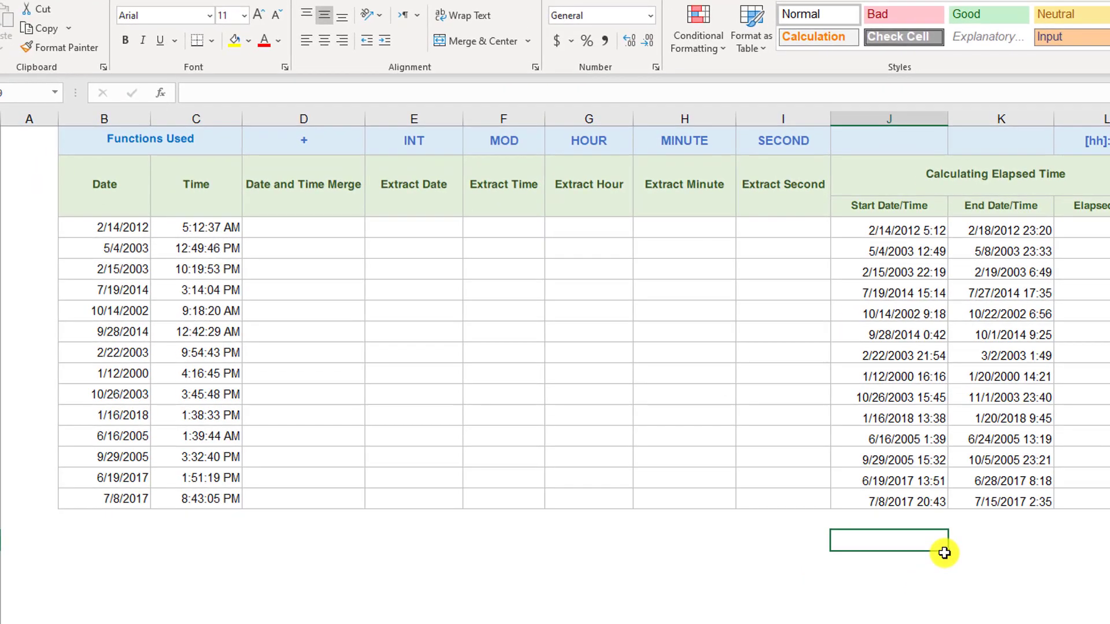
Enter the sample values 0.25, 0.5 and 0.75 in cells J19 to J21 below the elapsed time table.
{"action": "type", "text": "0.25"}
{"action": "key", "text": "Return"}
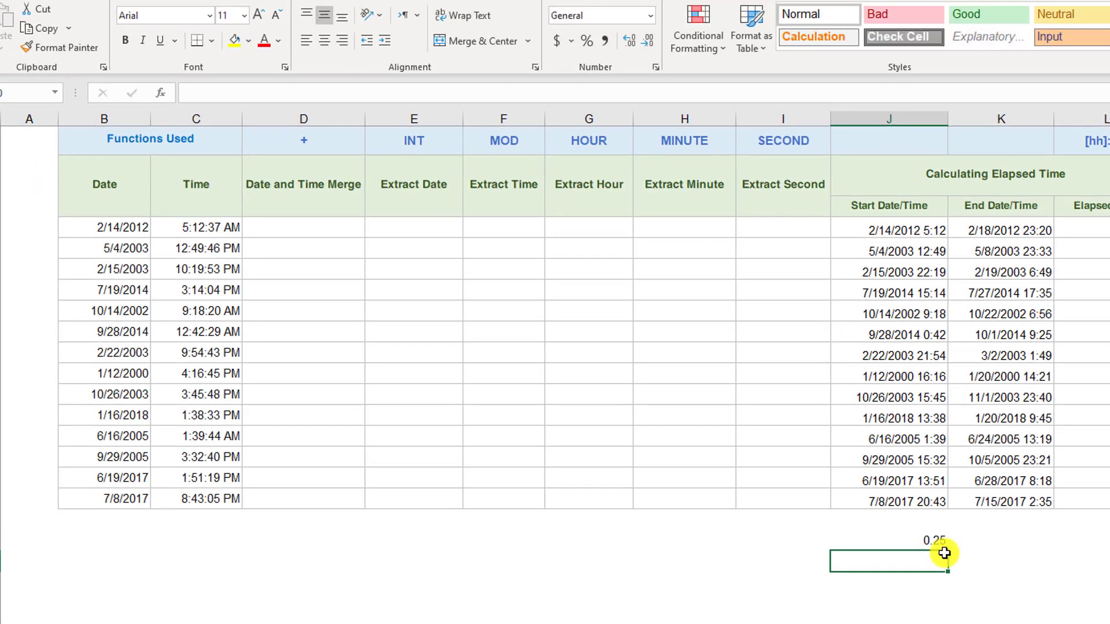
{"action": "type", "text": "0.5"}
{"action": "key", "text": "Return"}
{"action": "type", "text": "0.75"}
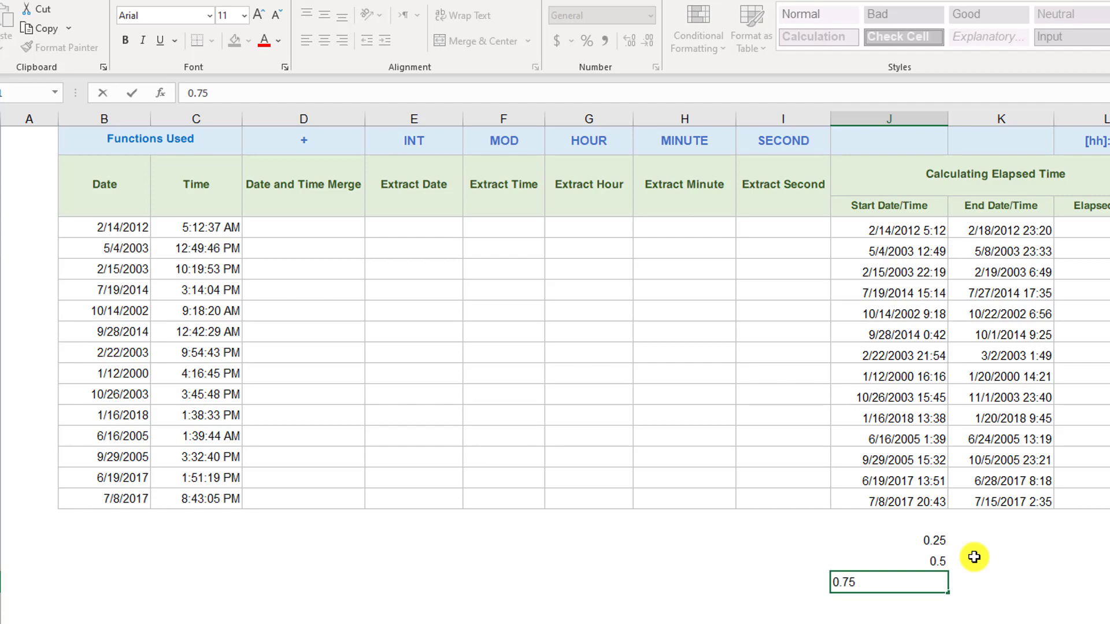
{"action": "key", "text": "Return"}
Apply the Time number format to the three sample decimals in J19:J21.
{"action": "left_click_drag", "start_coordinate": [912, 540], "coordinate": [918, 583]}
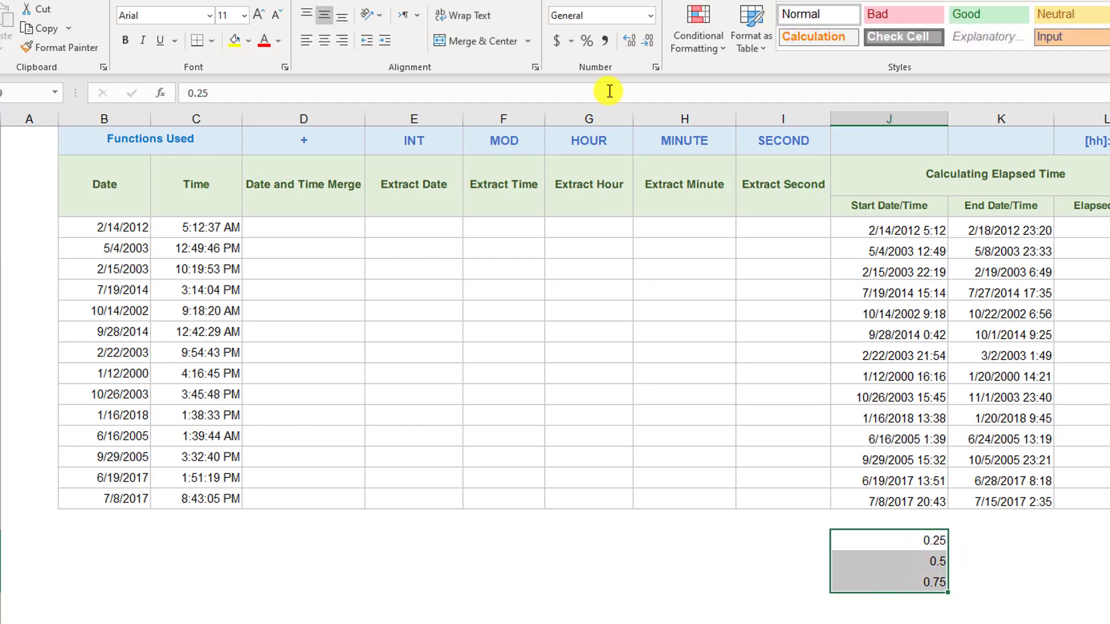
{"action": "left_click", "coordinate": [648, 17]}
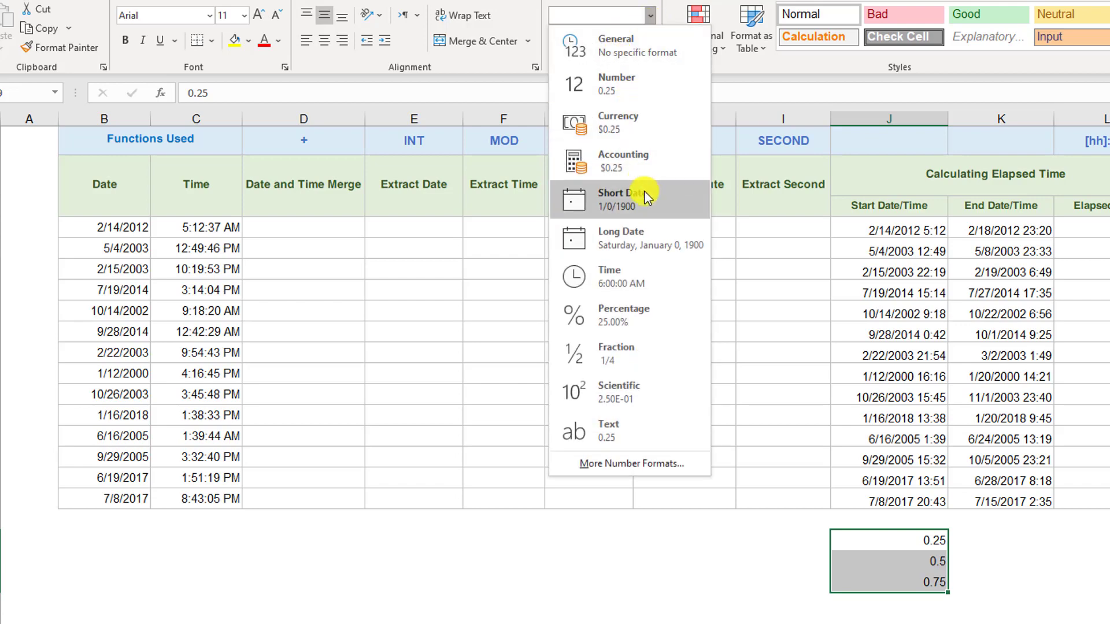
{"action": "left_click", "coordinate": [665, 276]}
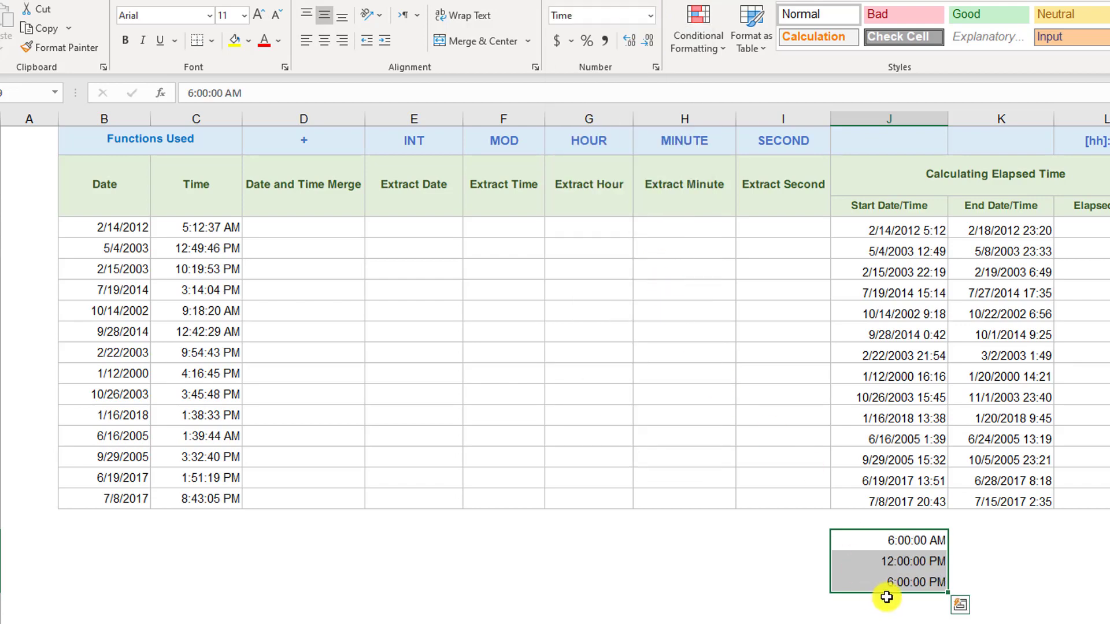
Examine the sample times in J19:J21 and clear all three cells.
{"action": "left_click", "coordinate": [878, 581]}
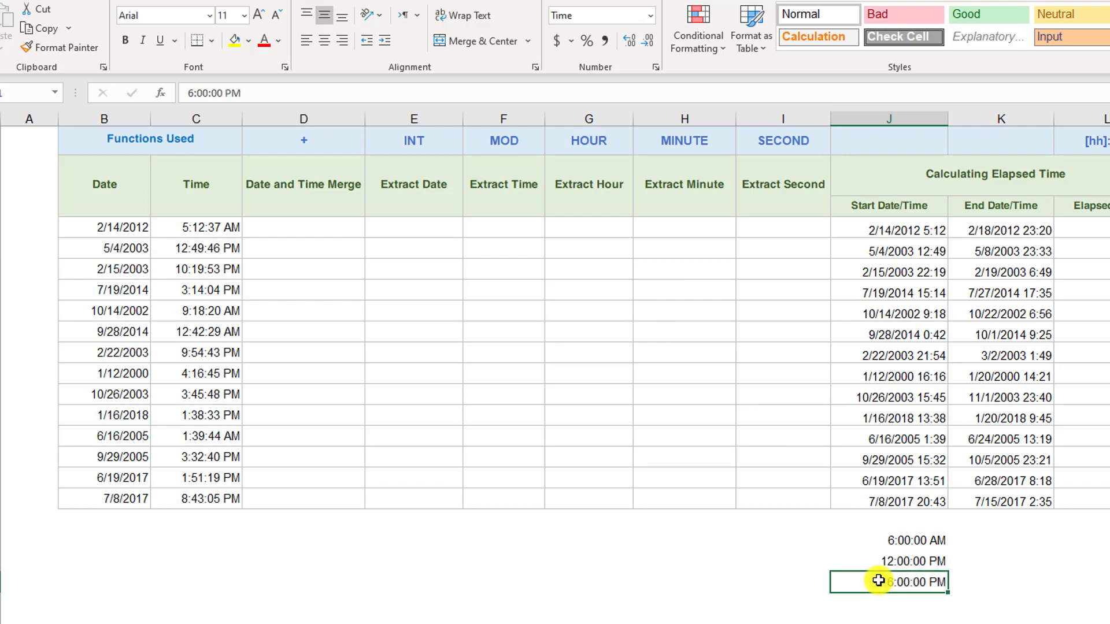
{"action": "left_click", "coordinate": [865, 547]}
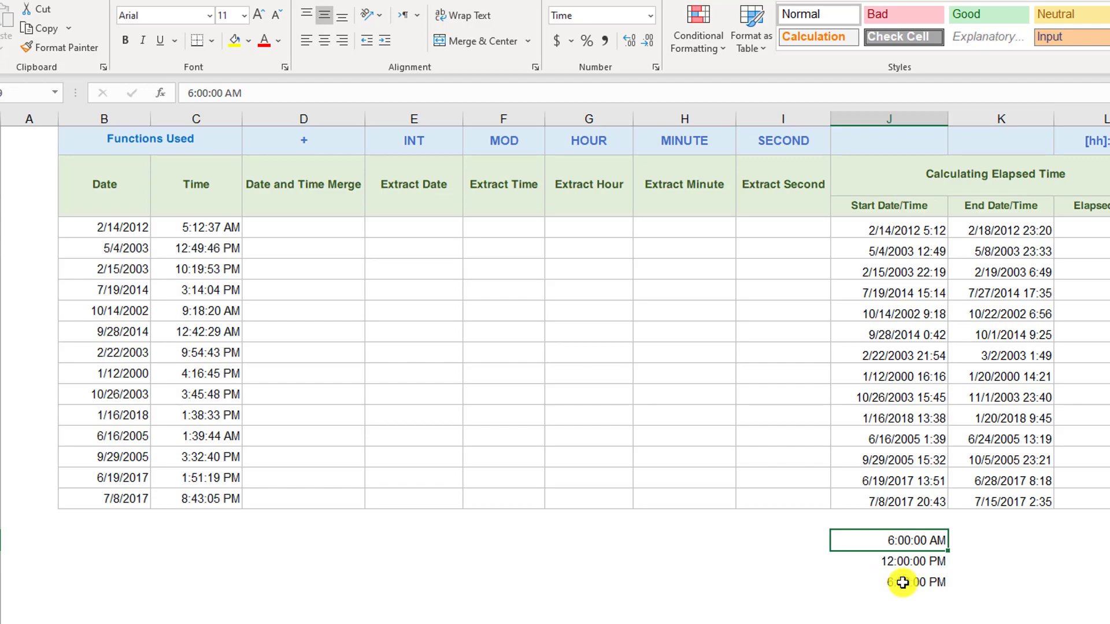
{"action": "left_click_drag", "start_coordinate": [919, 541], "coordinate": [918, 578]}
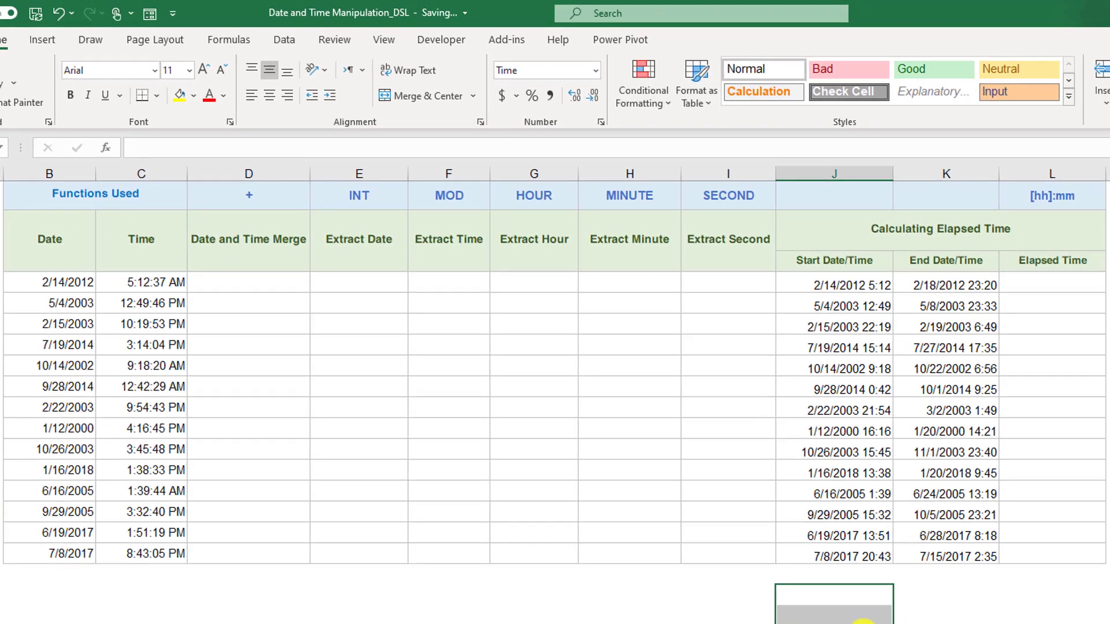
{"action": "key", "text": "Delete"}
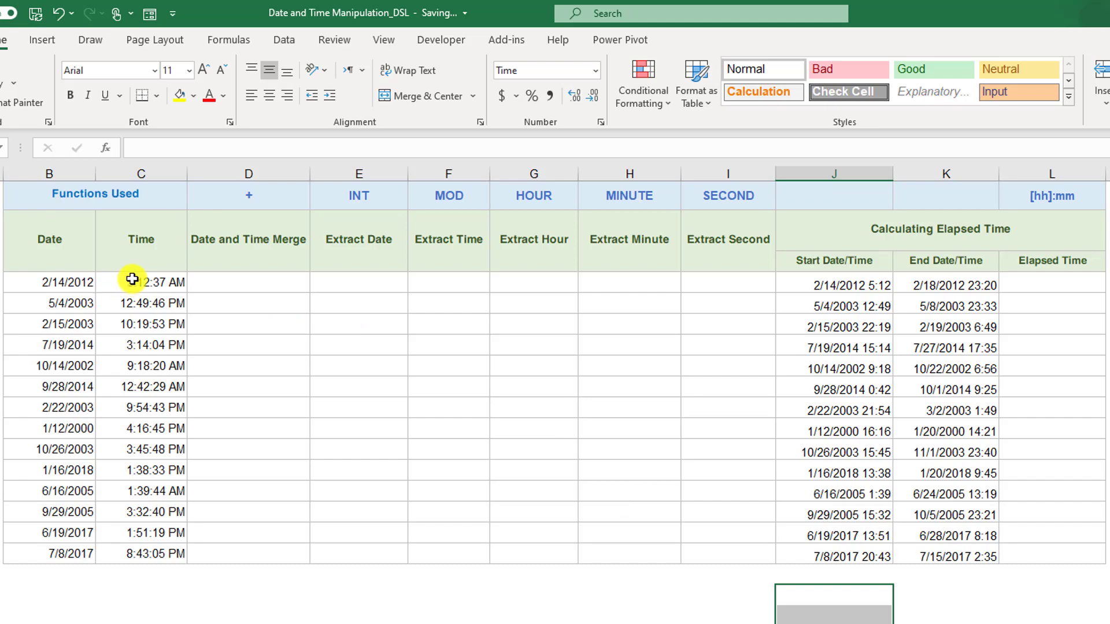
Format the dates in B4:B17 as General to examine their serial numbers, and undo the format change.
{"action": "left_click_drag", "start_coordinate": [43, 277], "coordinate": [49, 563]}
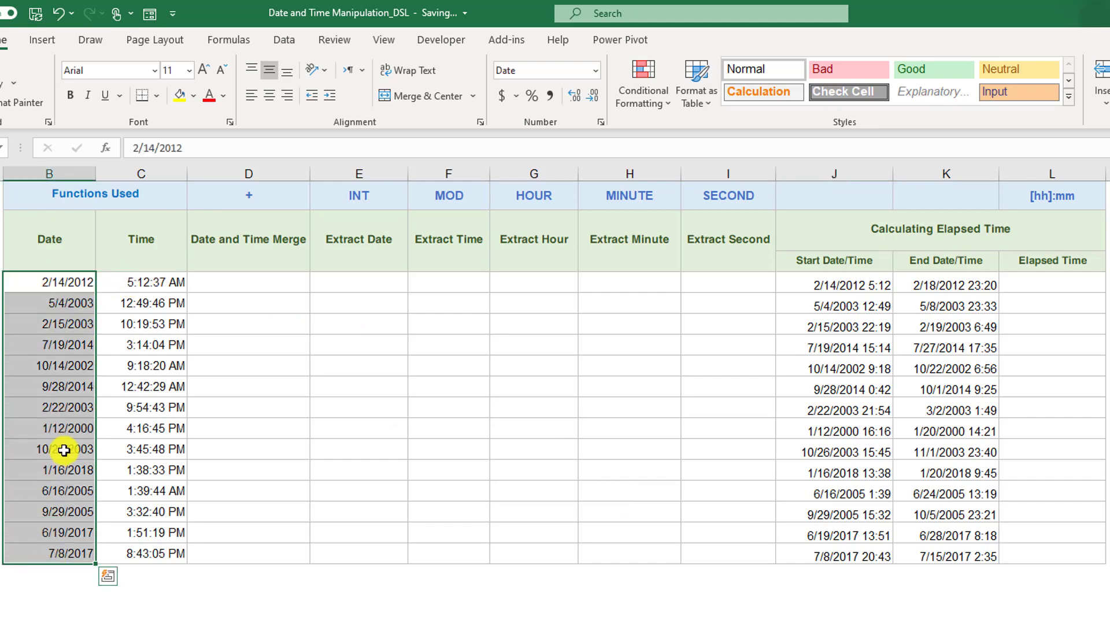
{"action": "left_click", "coordinate": [595, 70]}
{"action": "left_click", "coordinate": [605, 106]}
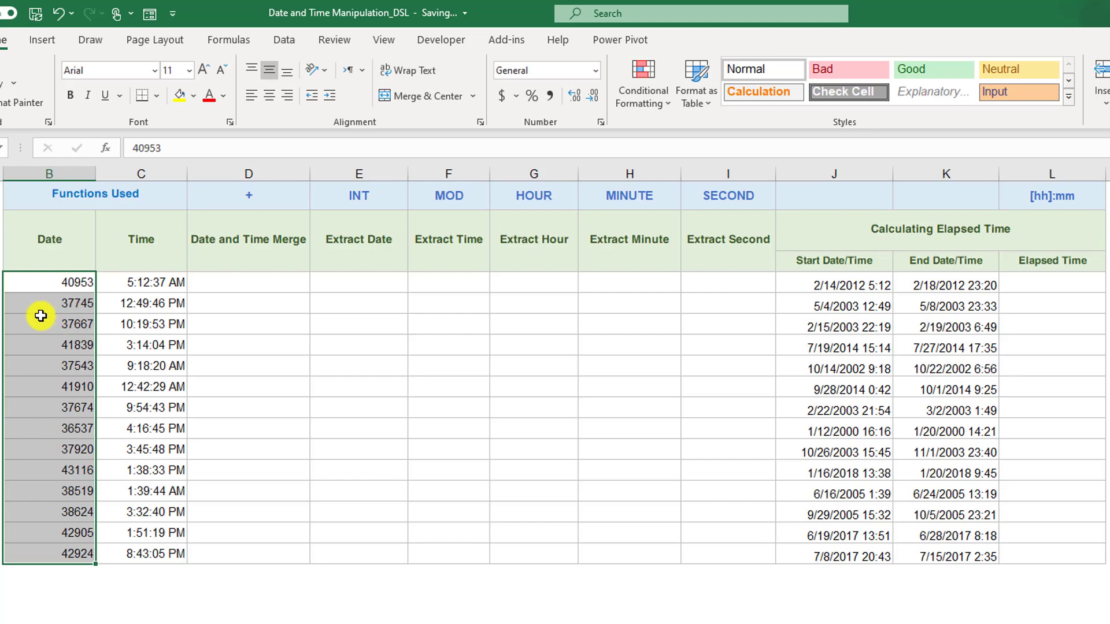
{"action": "left_click", "coordinate": [57, 13]}
Merge date and time in D4 with the formula =B4+C4 and fill it down to D17.
{"action": "left_click", "coordinate": [222, 279]}
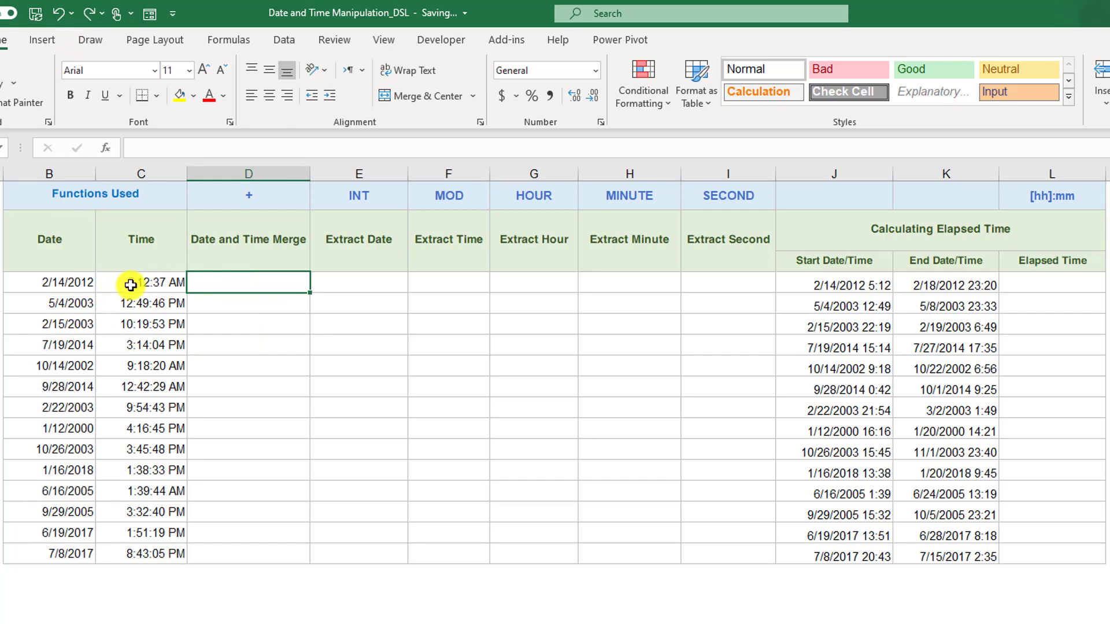
{"action": "type", "text": "="}
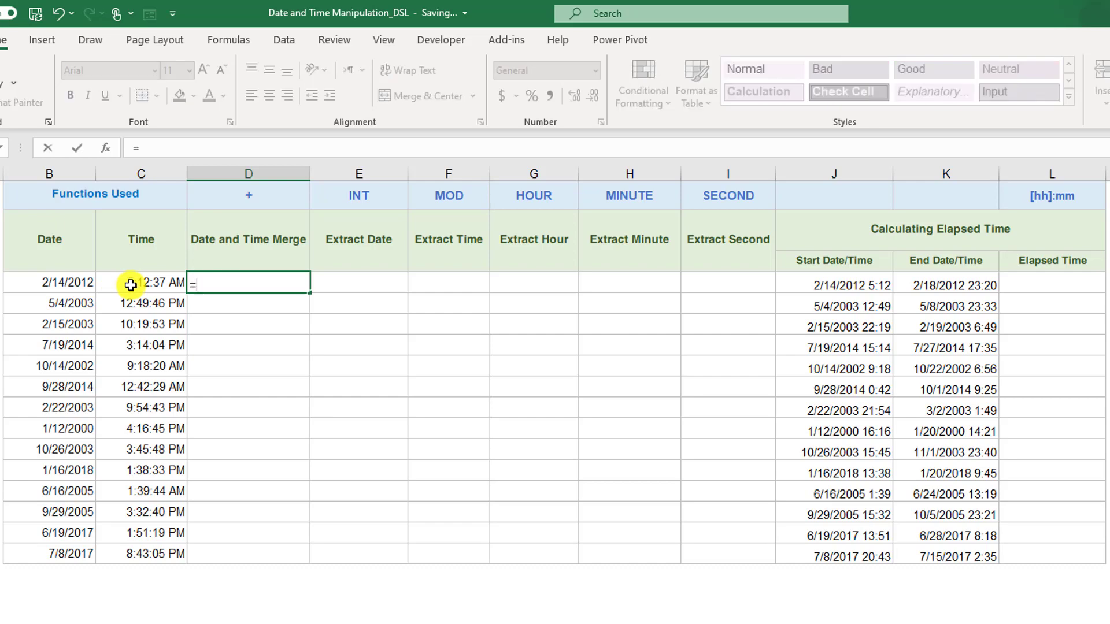
{"action": "left_click", "coordinate": [68, 280]}
{"action": "type", "text": "+"}
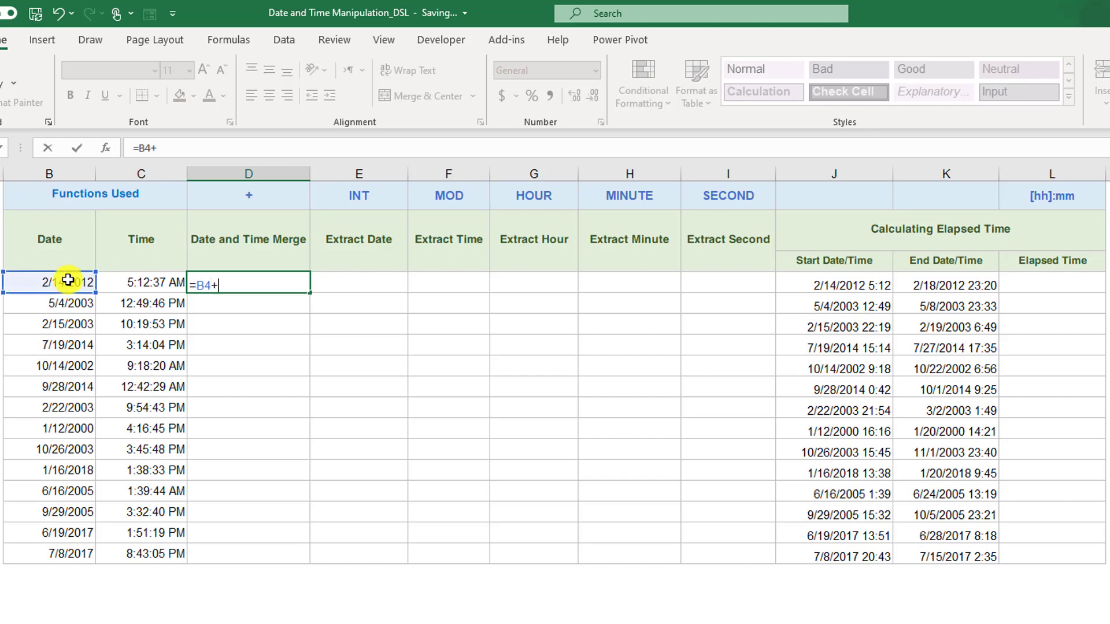
{"action": "left_click", "coordinate": [153, 287]}
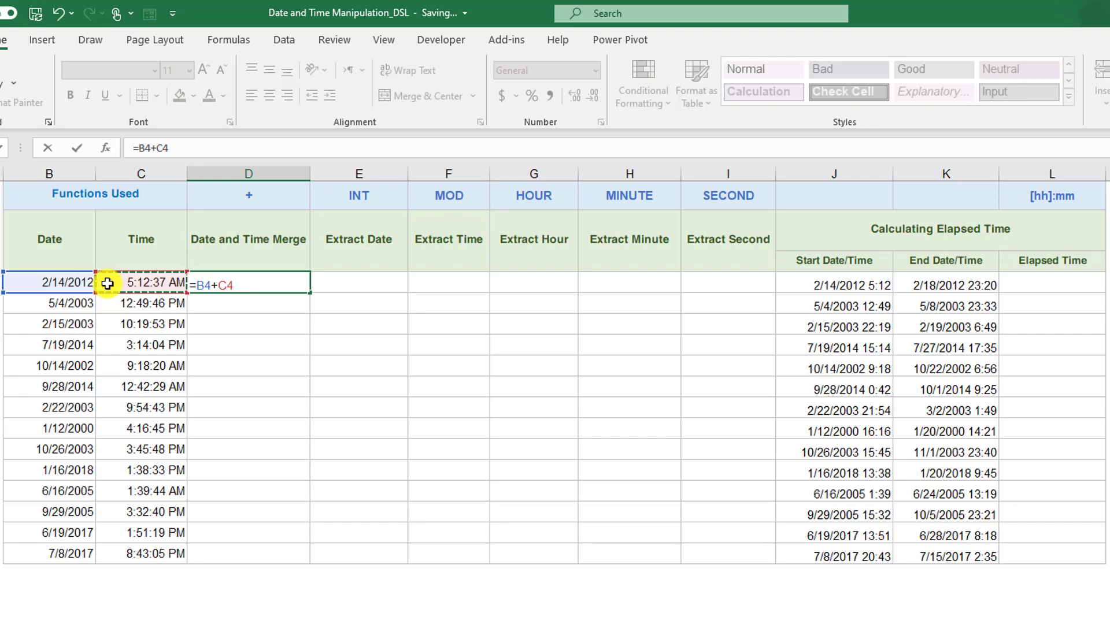
{"action": "key", "text": "Return"}
{"action": "left_click", "coordinate": [274, 279]}
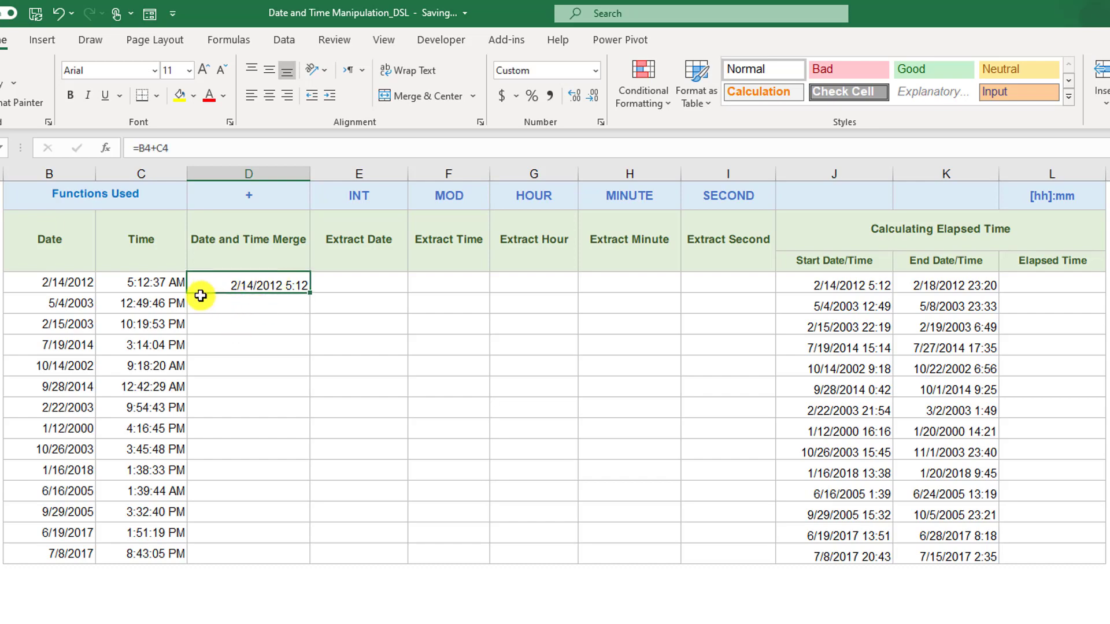
{"action": "double_click", "coordinate": [308, 294]}
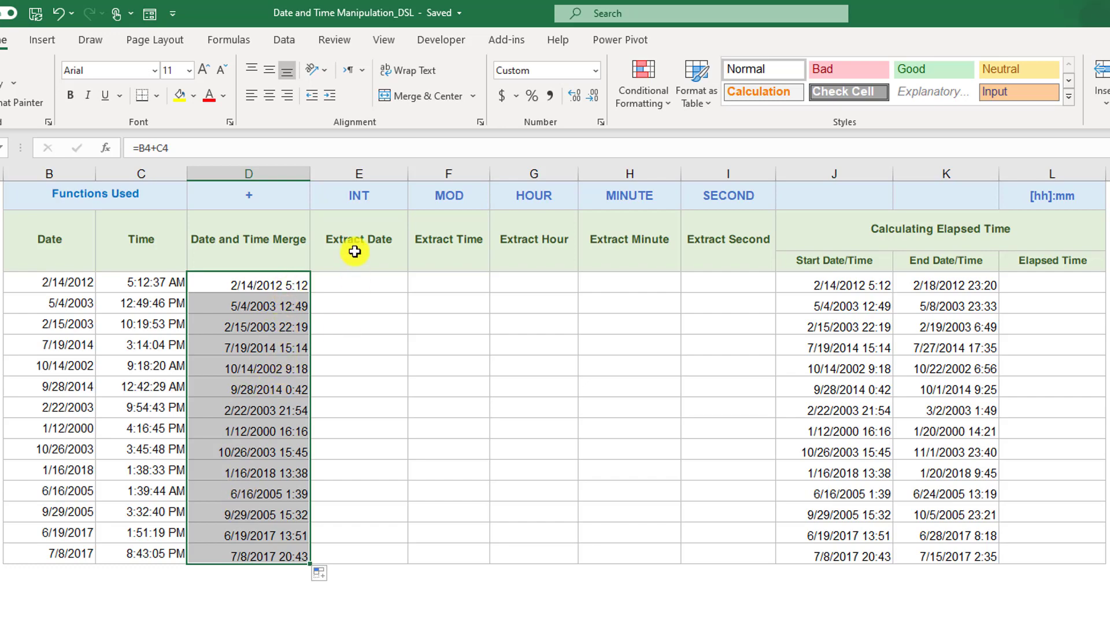
Format the merged date and time values in D4:D17 as General.
{"action": "left_click", "coordinate": [595, 70]}
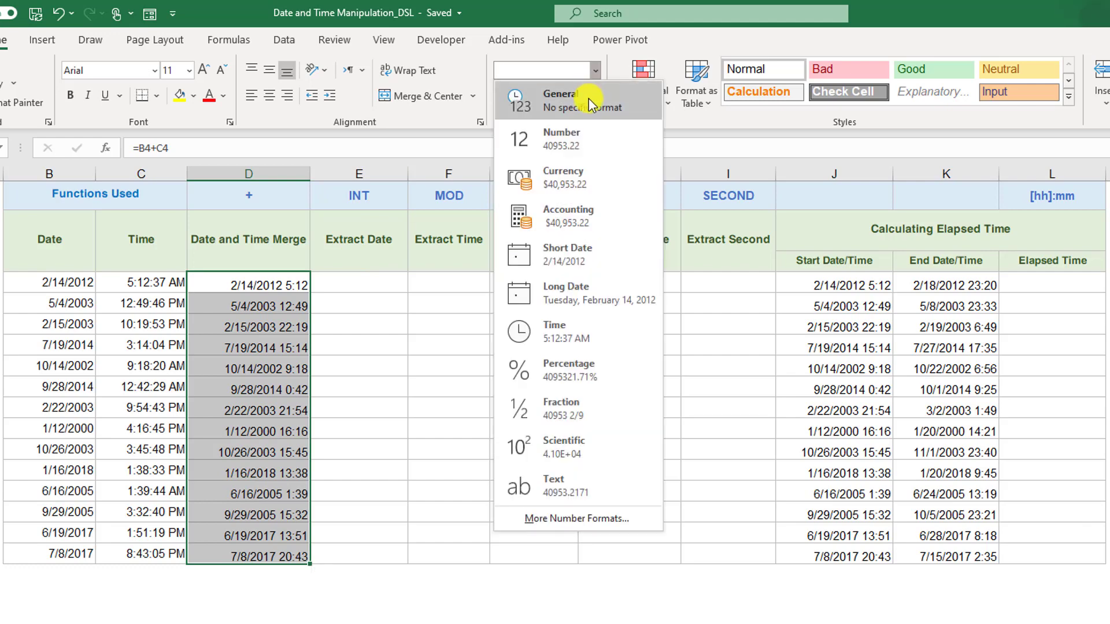
{"action": "left_click", "coordinate": [589, 99]}
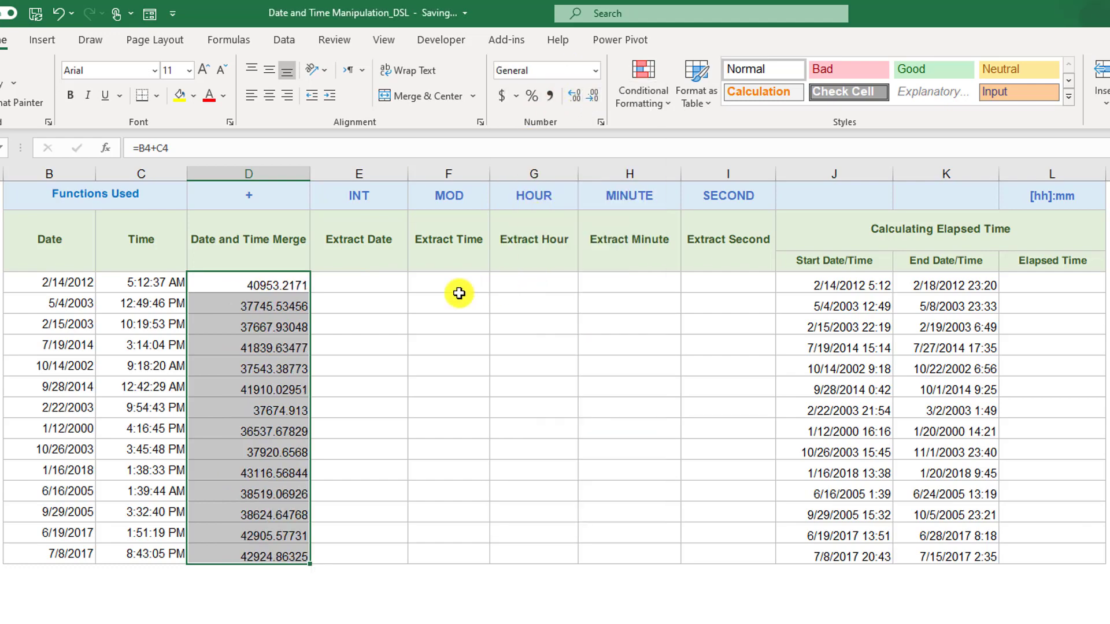
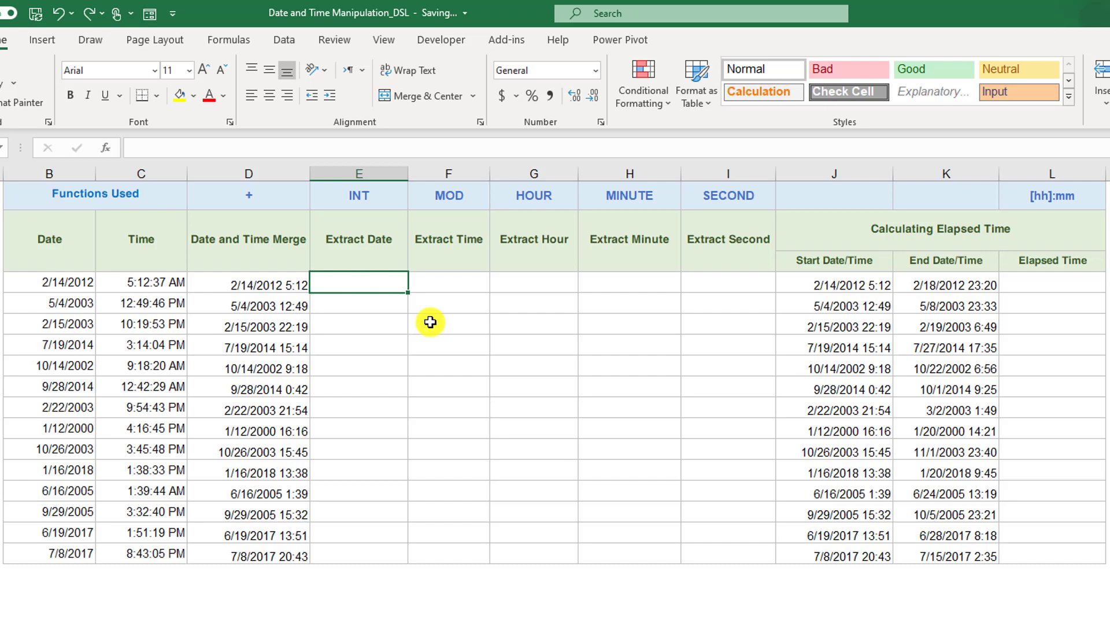
Extract the date in E4 with the formula =INT(D4) and fill it down to E17.
{"action": "type", "text": "="}
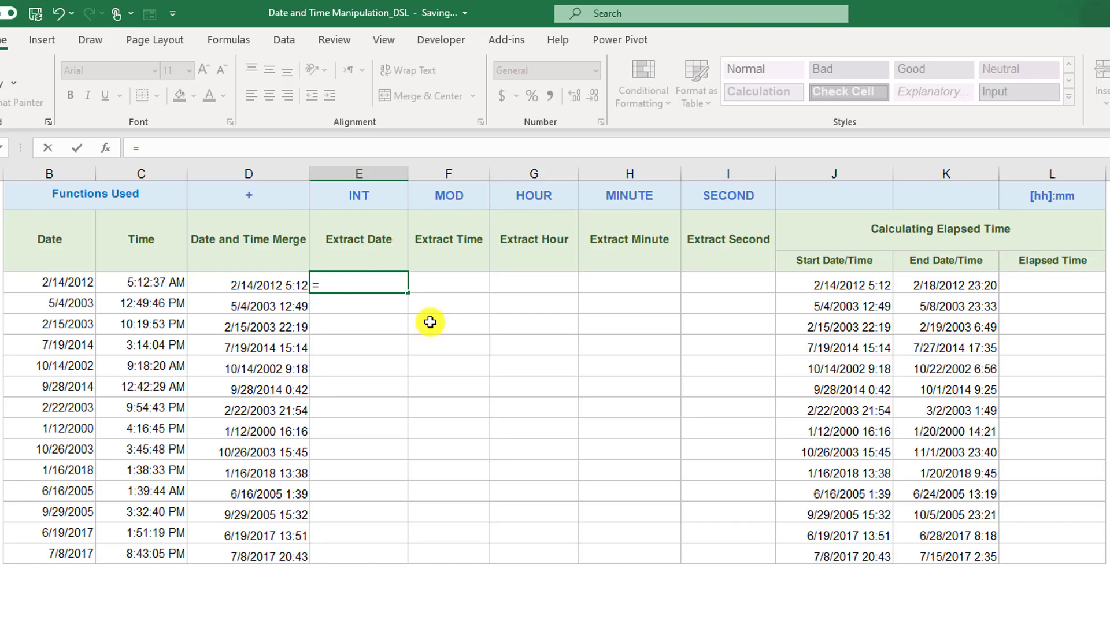
{"action": "type", "text": "int"}
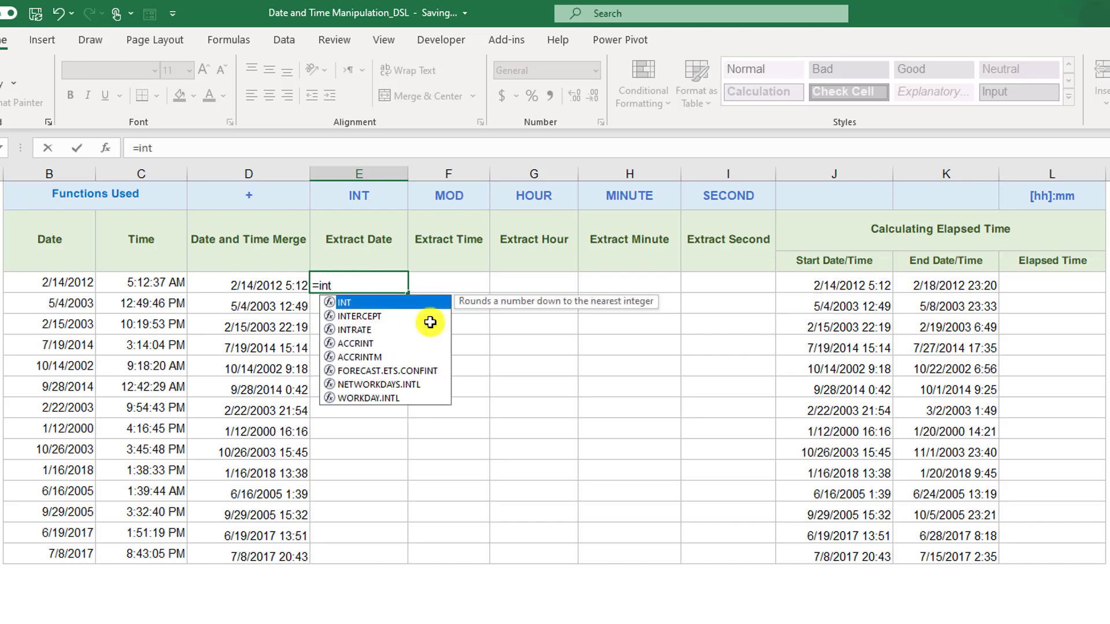
{"action": "key", "text": "Tab"}
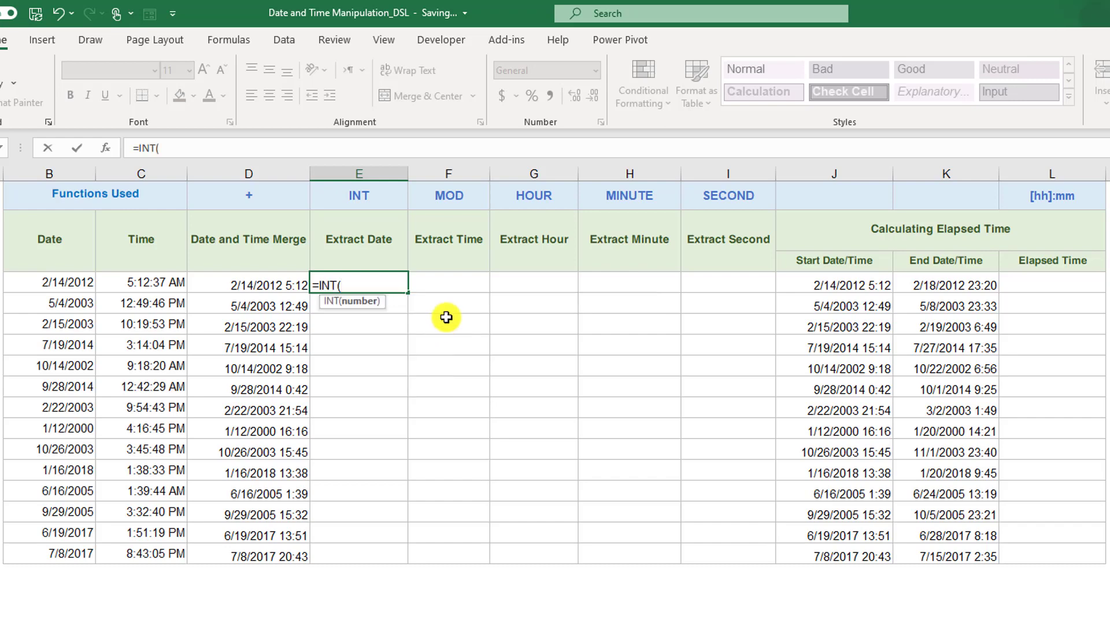
{"action": "key", "text": "BackSpace"}
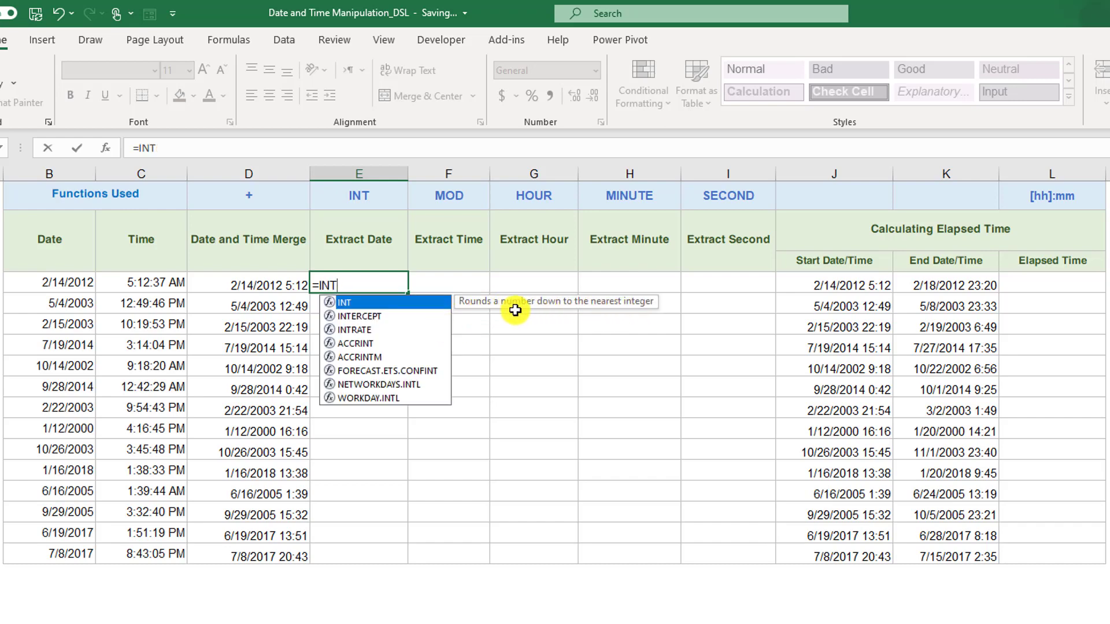
{"action": "double_click", "coordinate": [408, 303]}
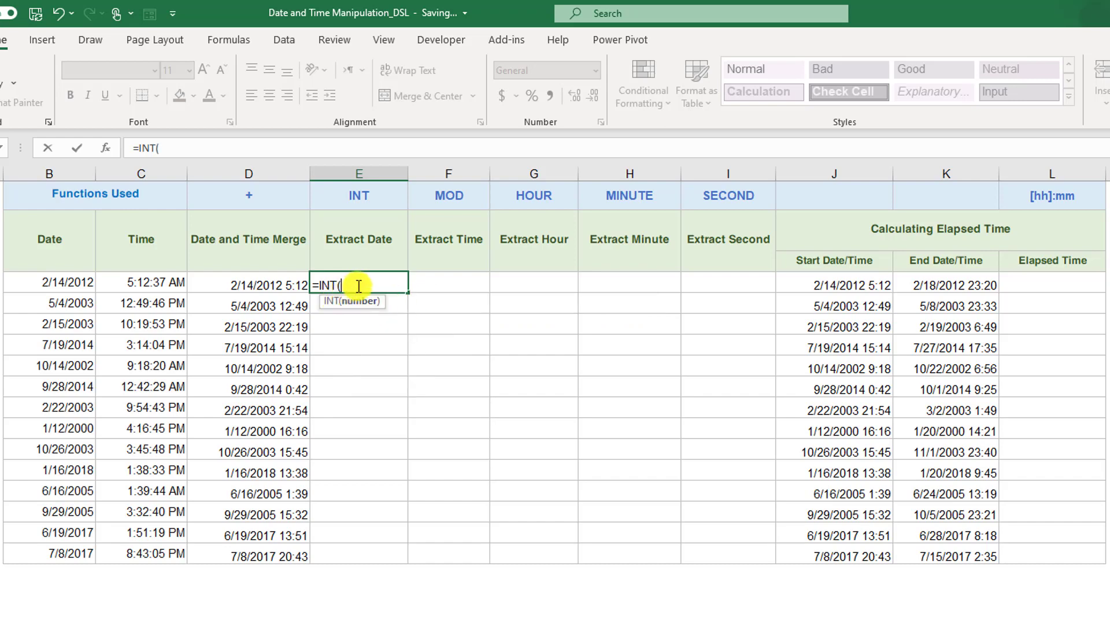
{"action": "left_click", "coordinate": [234, 286]}
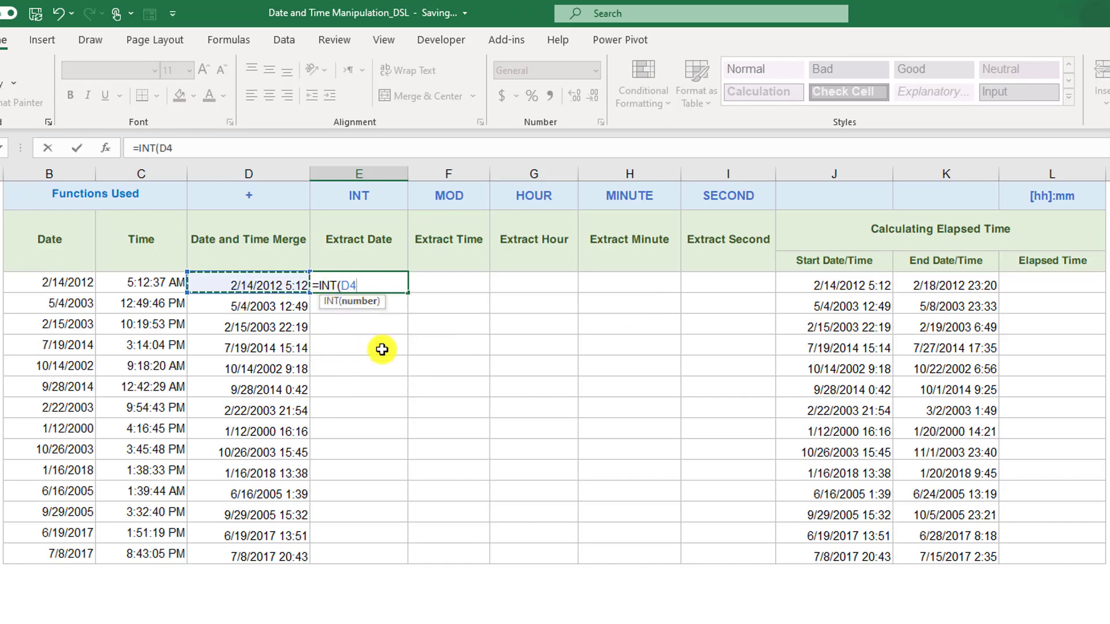
{"action": "type", "text": ")"}
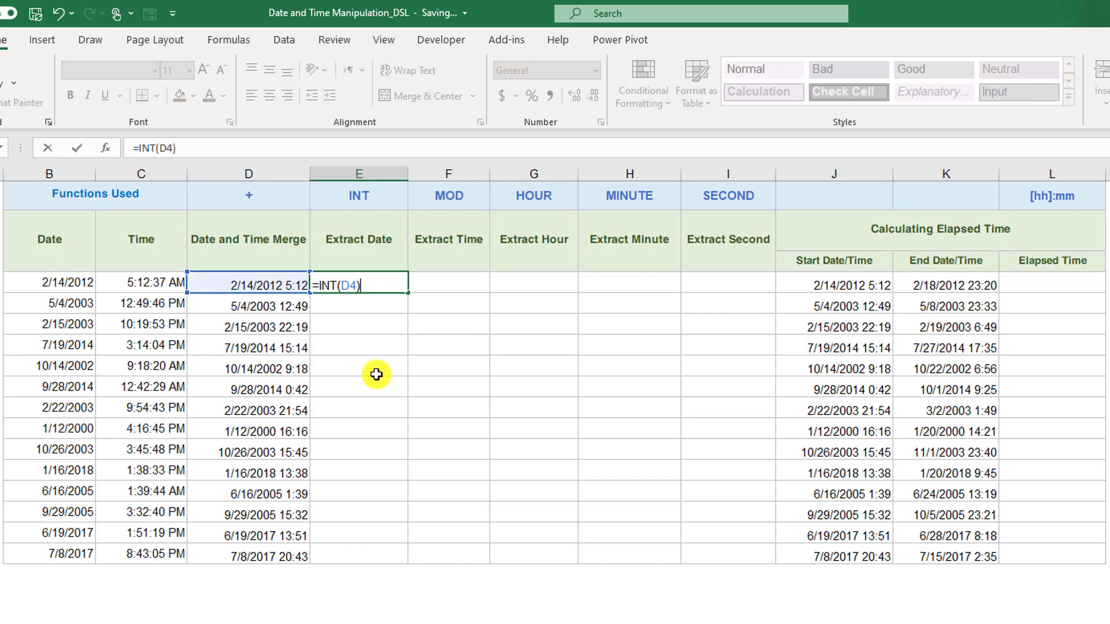
{"action": "key", "text": "Return"}
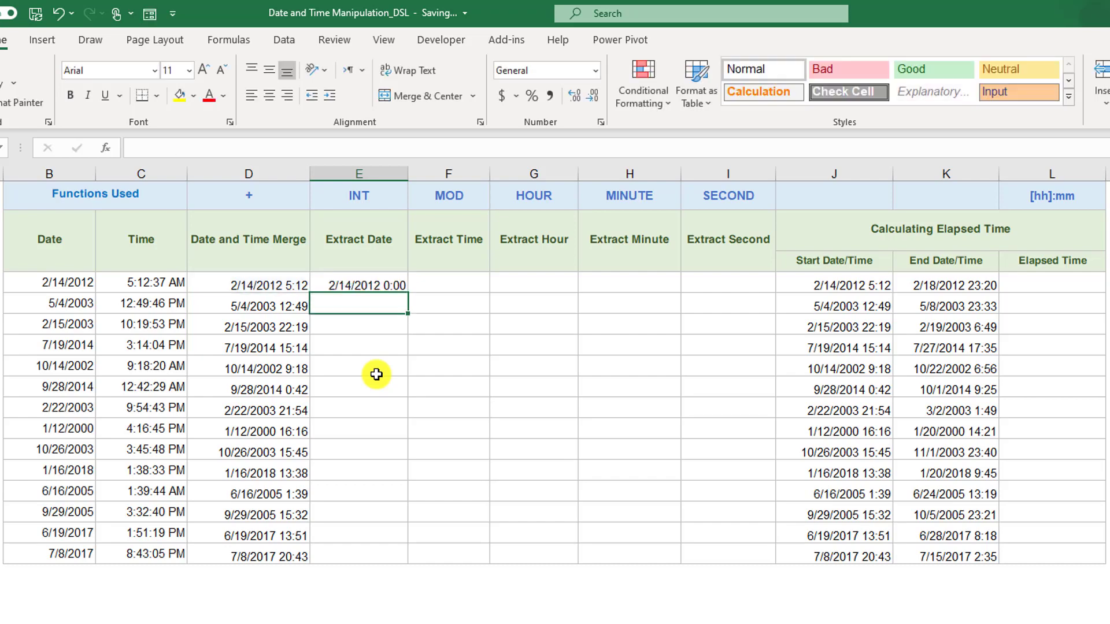
{"action": "left_click", "coordinate": [397, 289]}
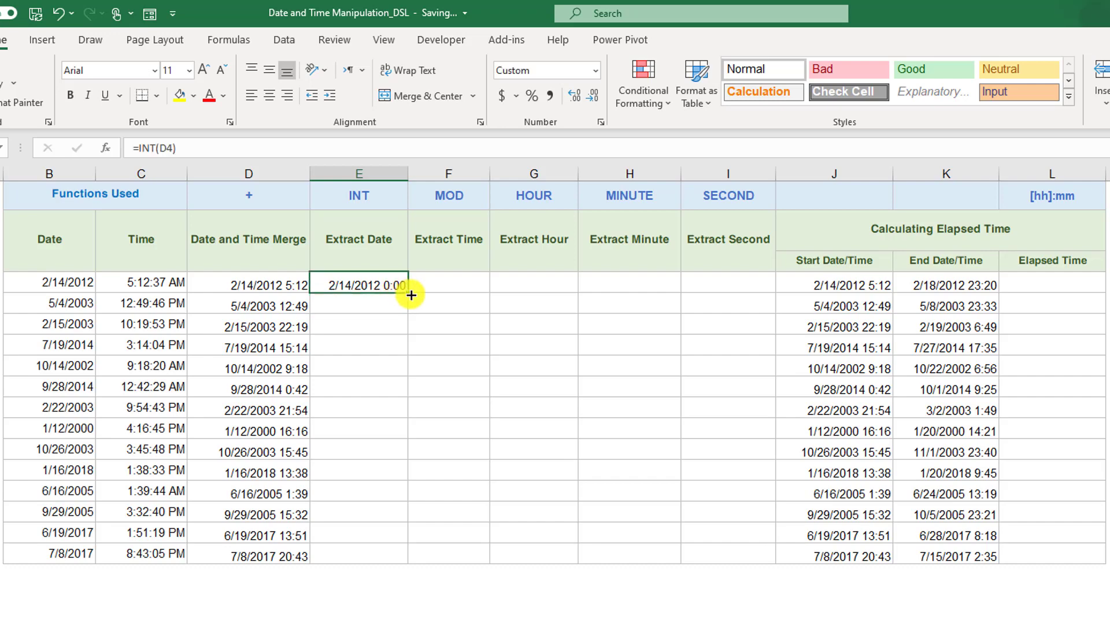
{"action": "double_click", "coordinate": [408, 293]}
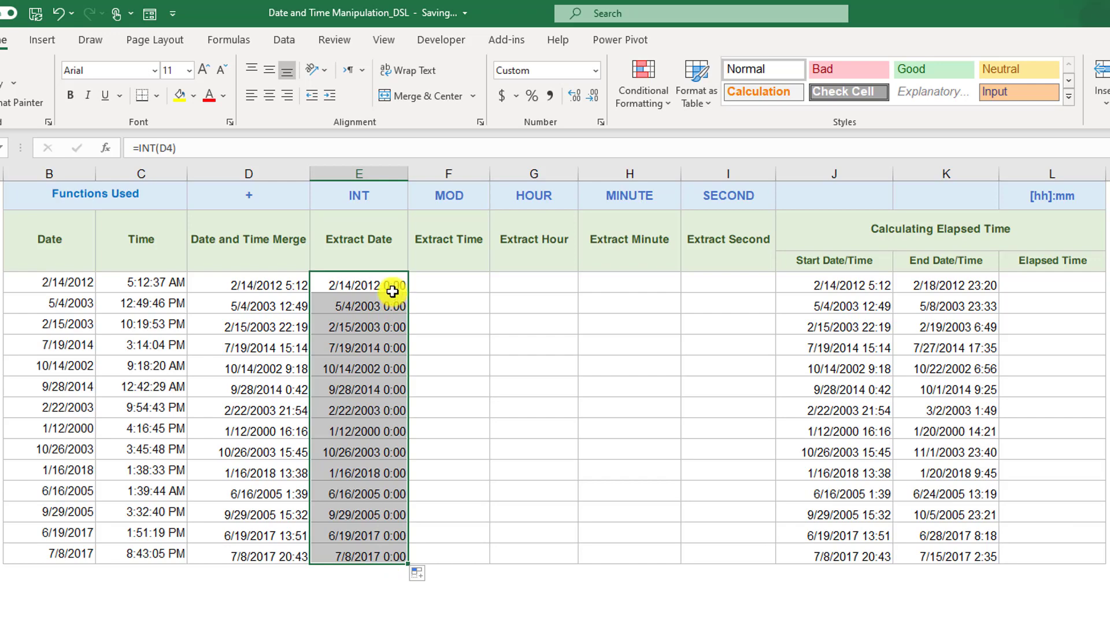
Format the extracted dates in E4:E17 as Short Date.
{"action": "left_click", "coordinate": [595, 70]}
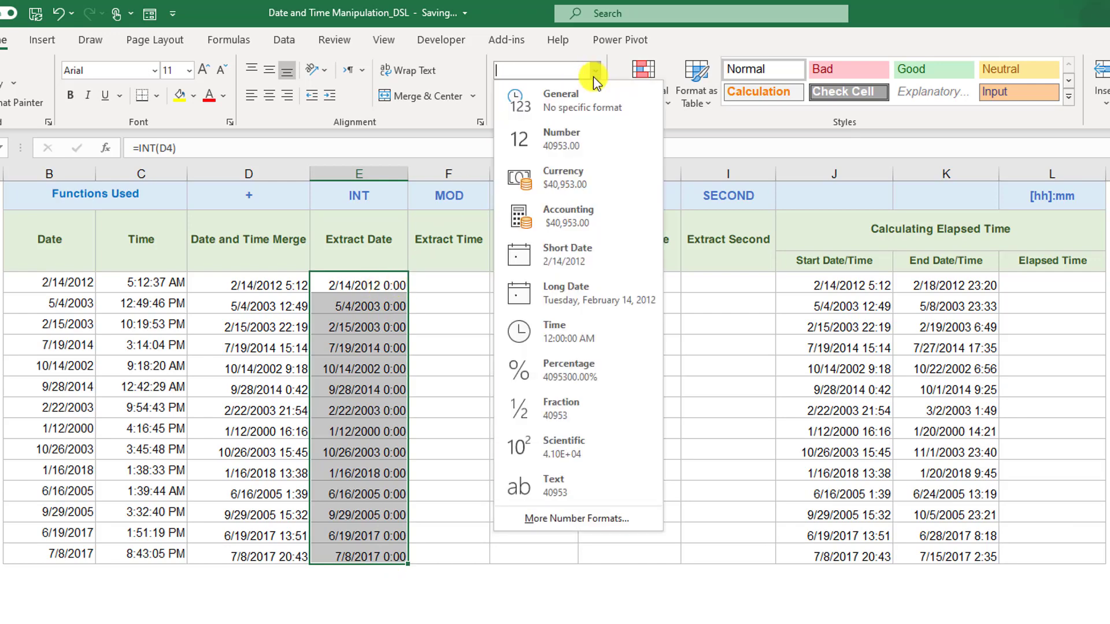
{"action": "left_click", "coordinate": [596, 261]}
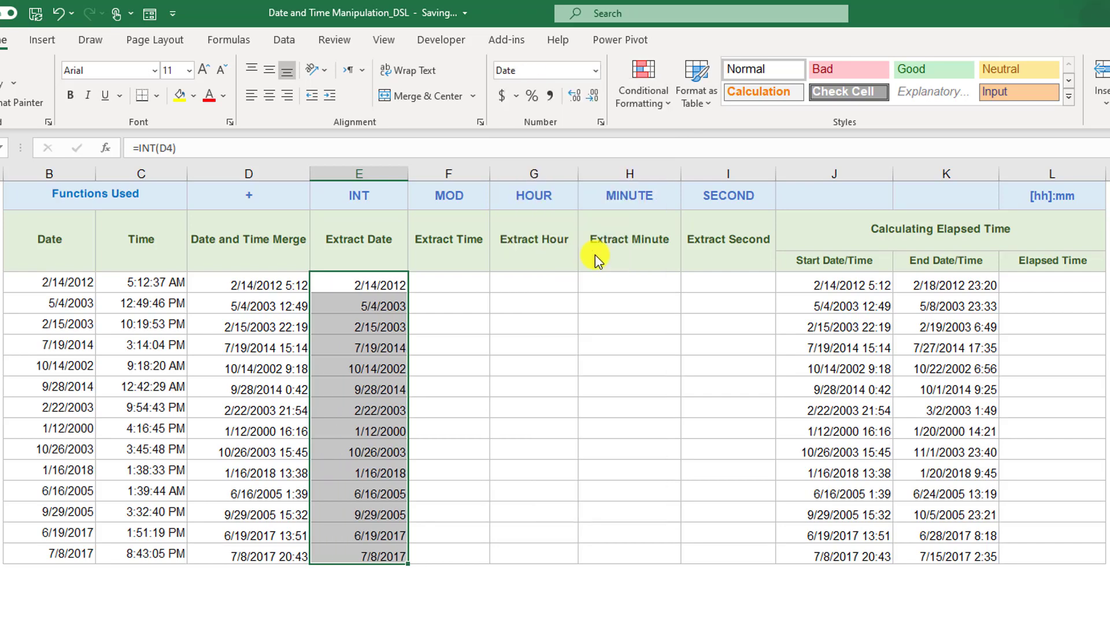
{"action": "left_click", "coordinate": [366, 327]}
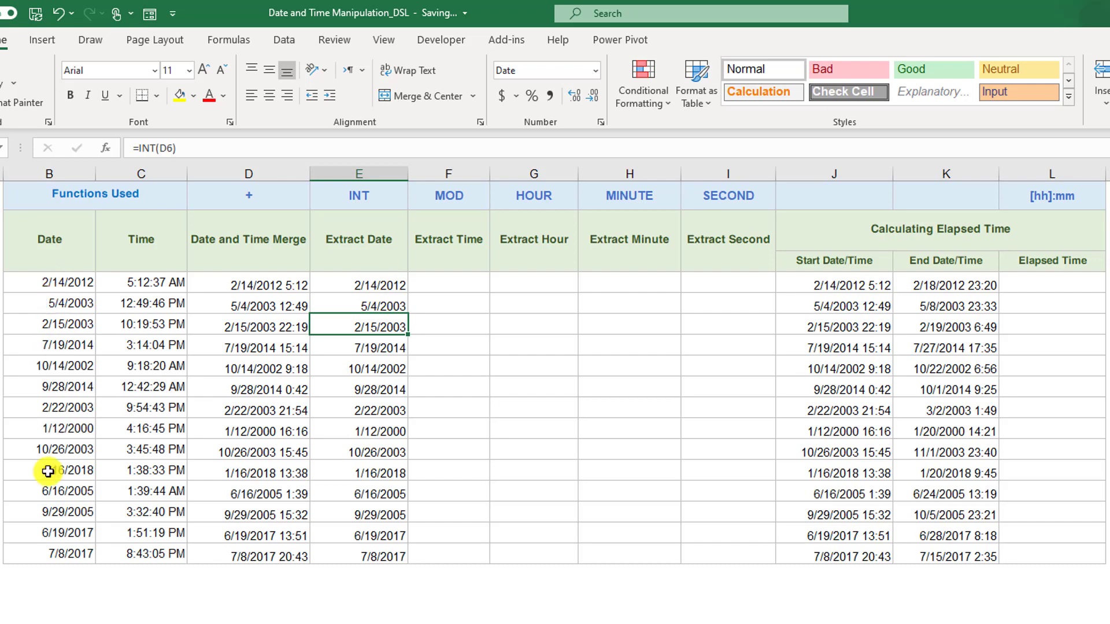
Extract the time in F4 with the formula =MOD(D4,1) and fill it down to F17.
{"action": "left_click", "coordinate": [460, 284]}
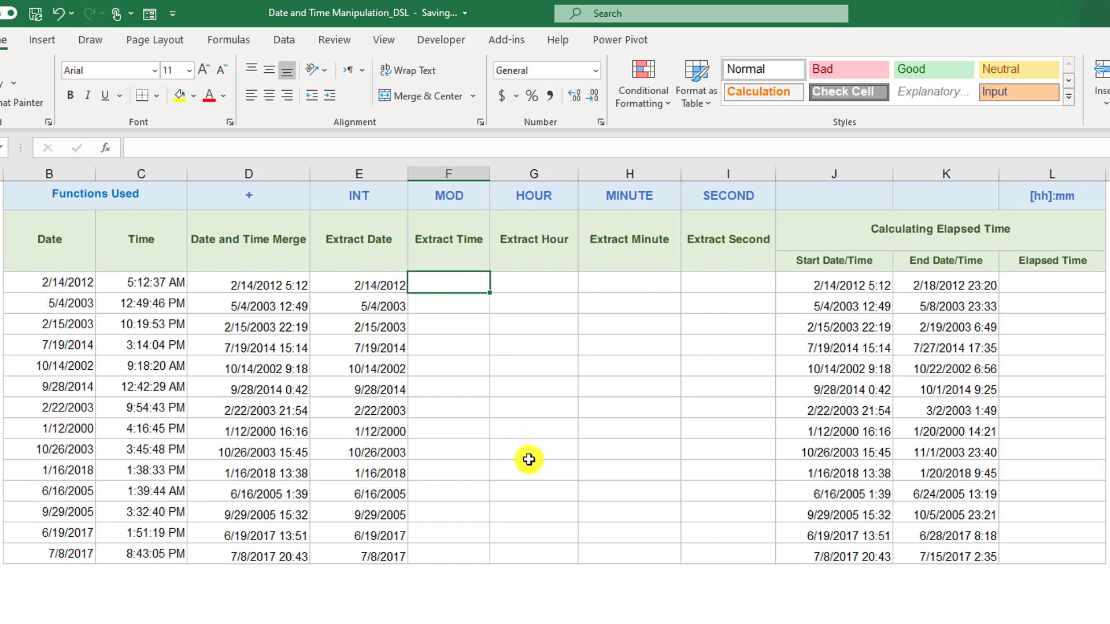
{"action": "type", "text": "=mod"}
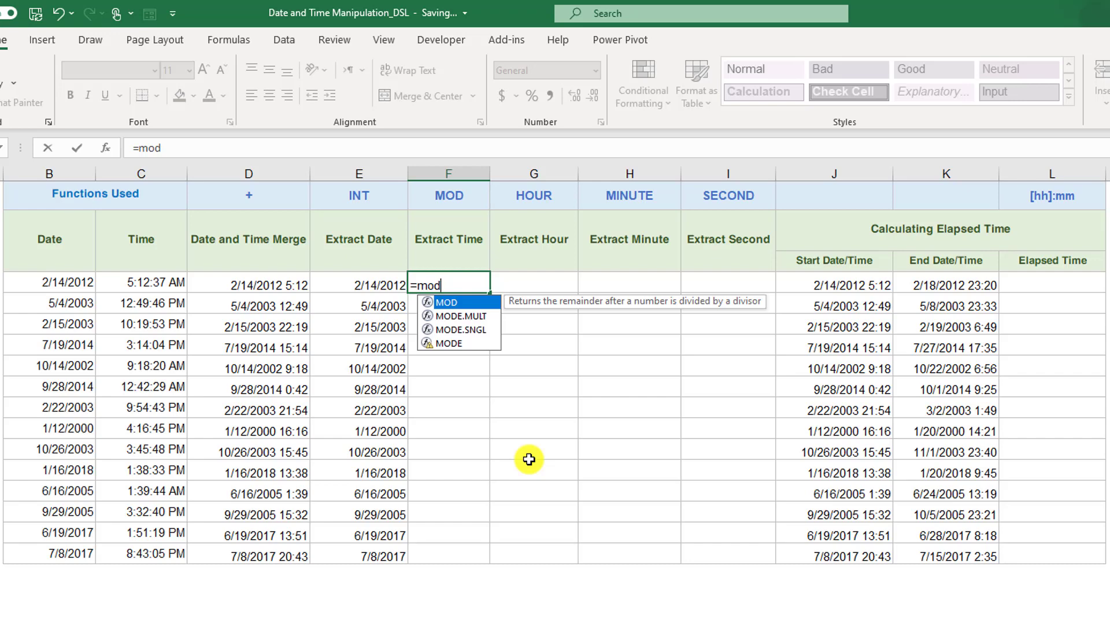
{"action": "key", "text": "Tab"}
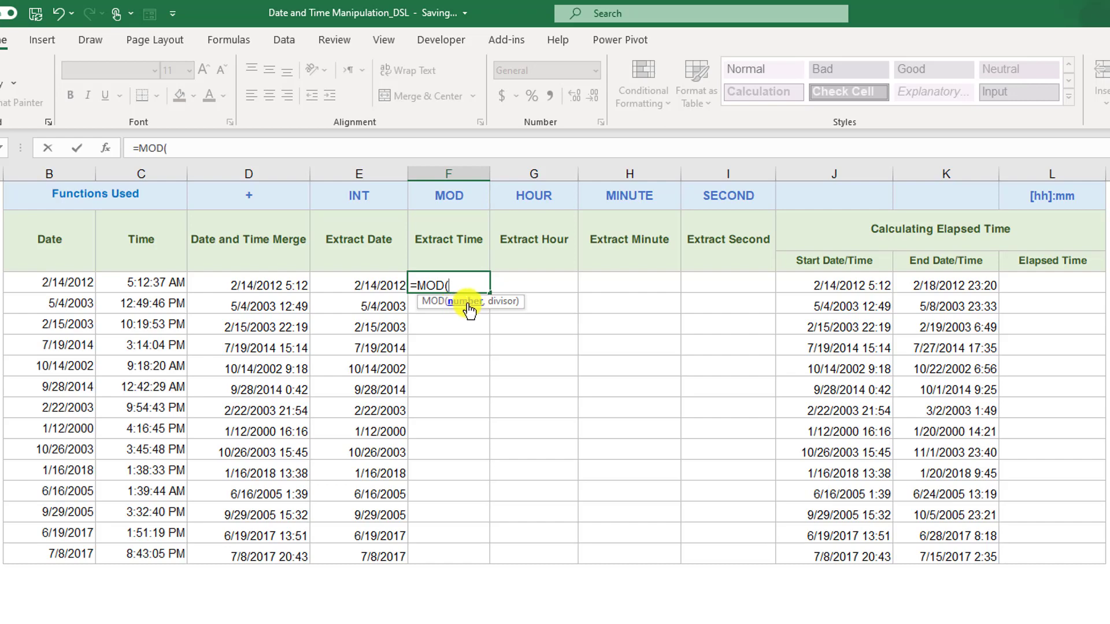
{"action": "left_click", "coordinate": [250, 288]}
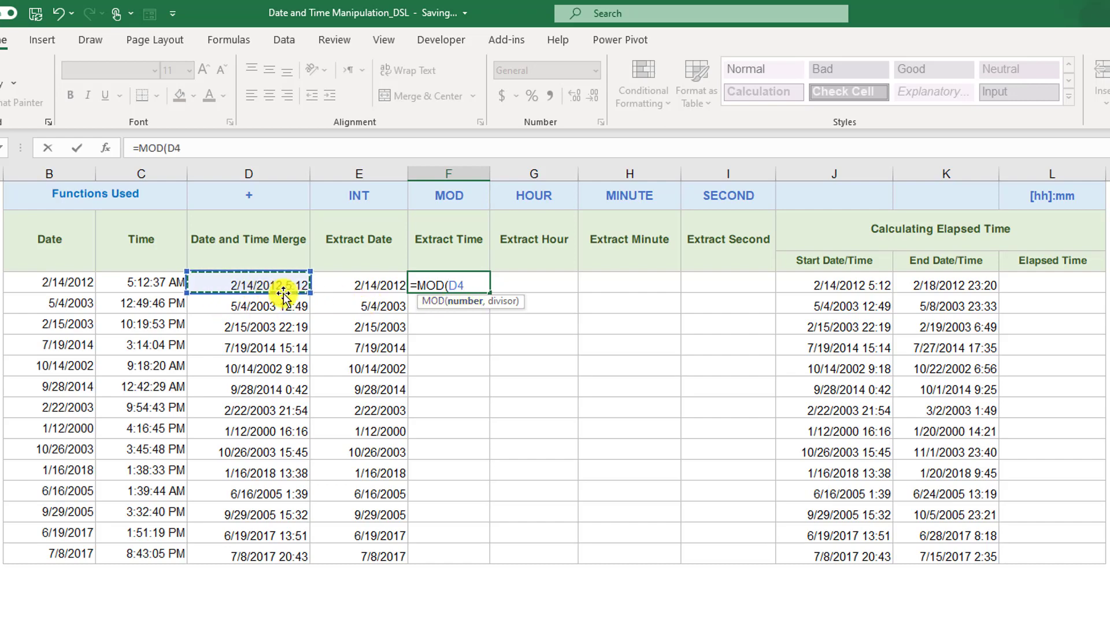
{"action": "type", "text": ","}
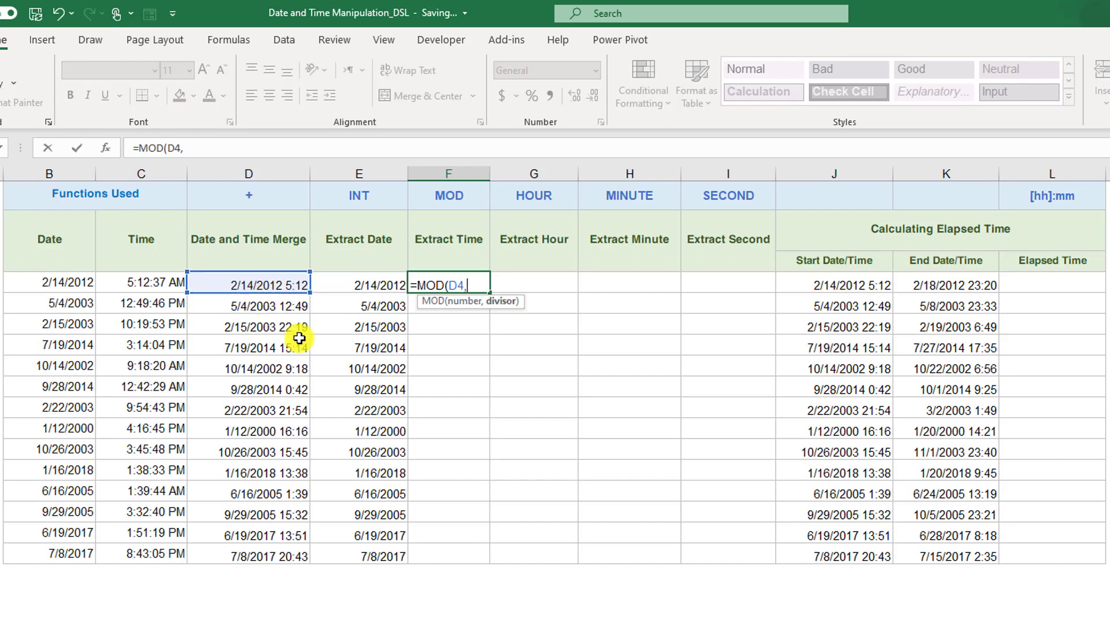
{"action": "type", "text": "1)"}
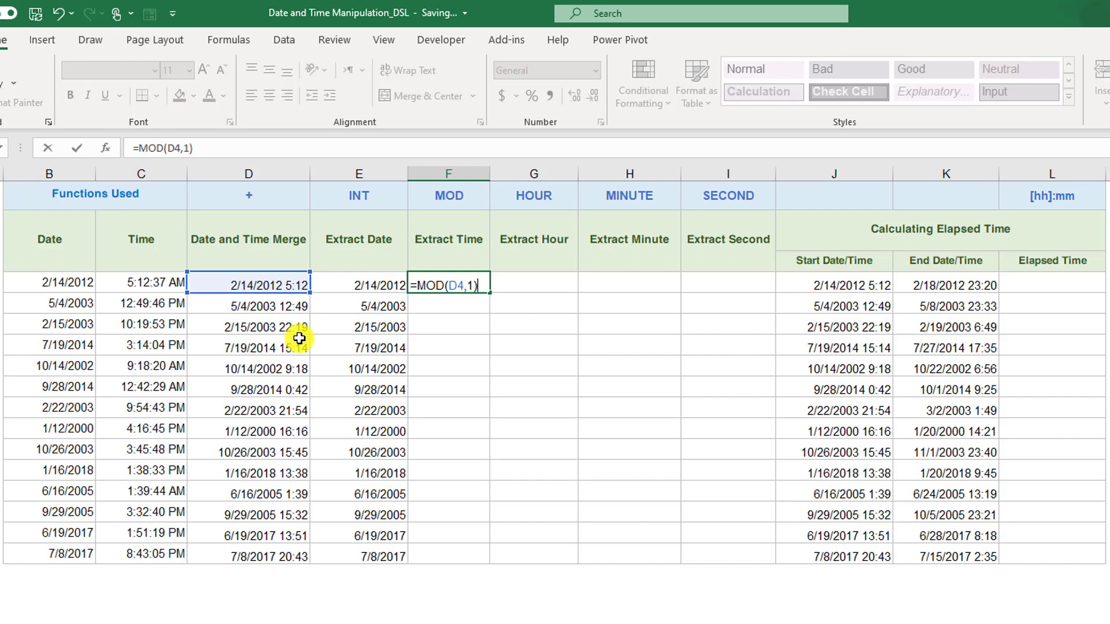
{"action": "key", "text": "Return"}
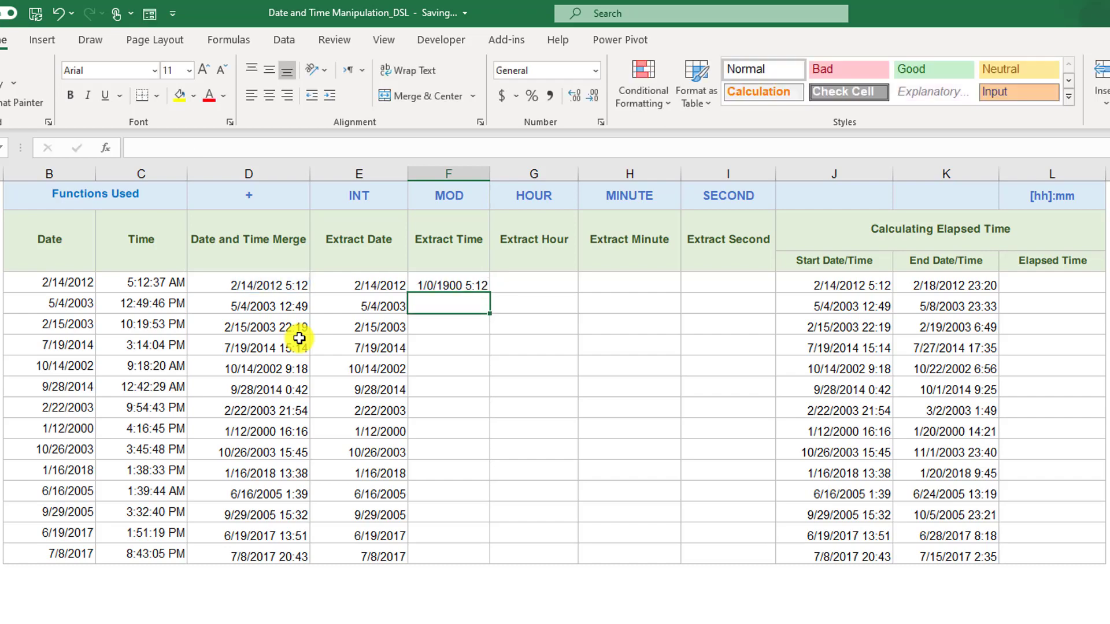
{"action": "left_click", "coordinate": [440, 285]}
{"action": "double_click", "coordinate": [492, 294]}
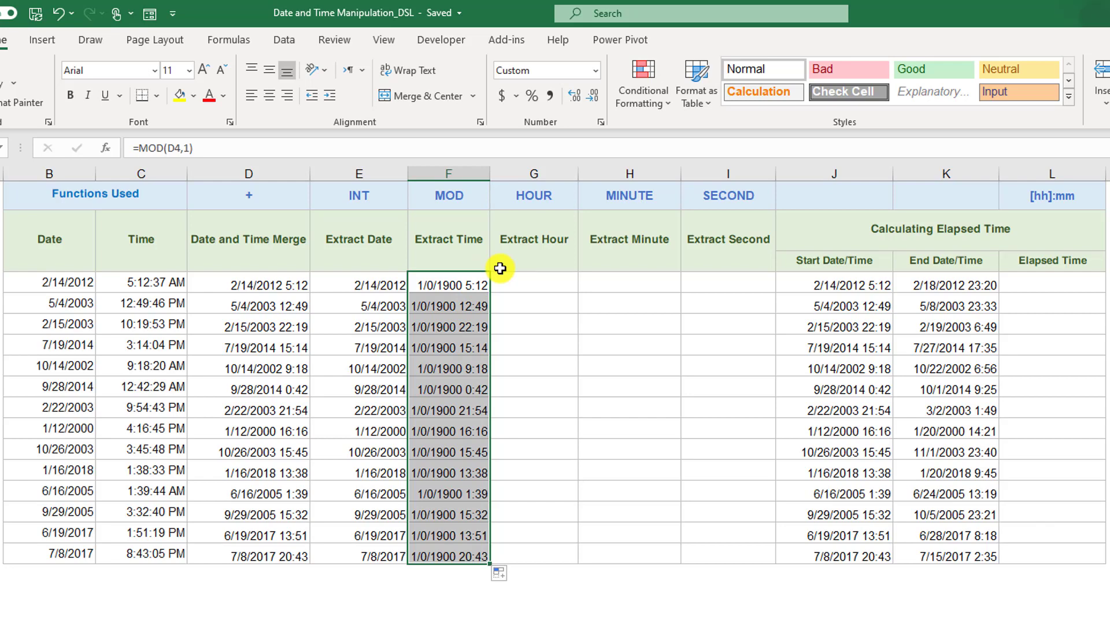
Format the extracted times in F4:F17 as General to examine their decimal values, and set their final format to Time.
{"action": "left_click", "coordinate": [596, 70]}
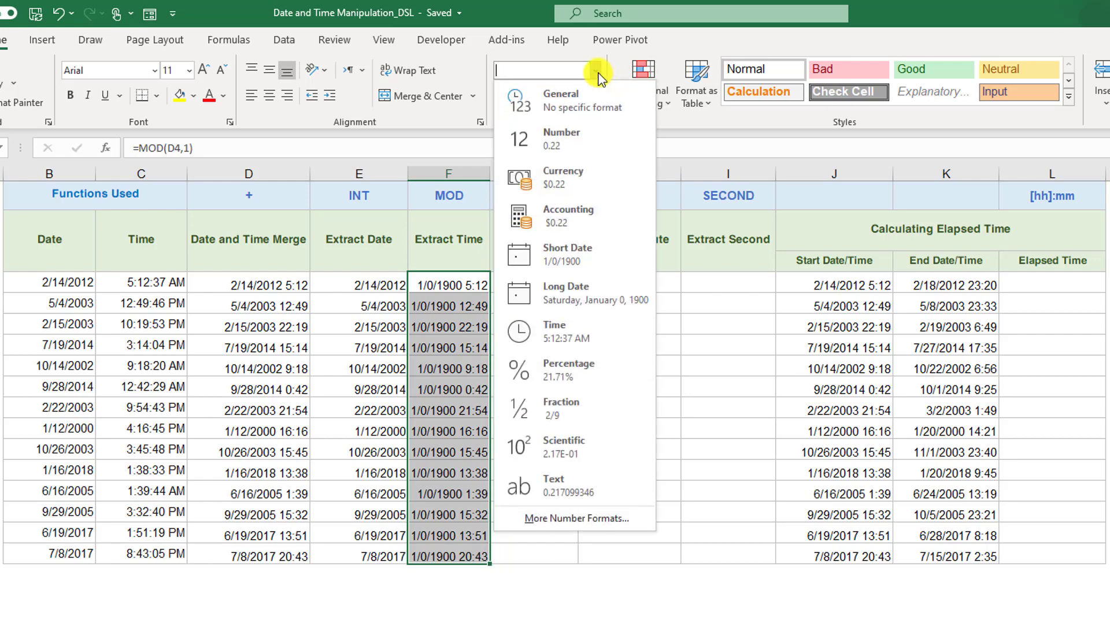
{"action": "left_click", "coordinate": [557, 100]}
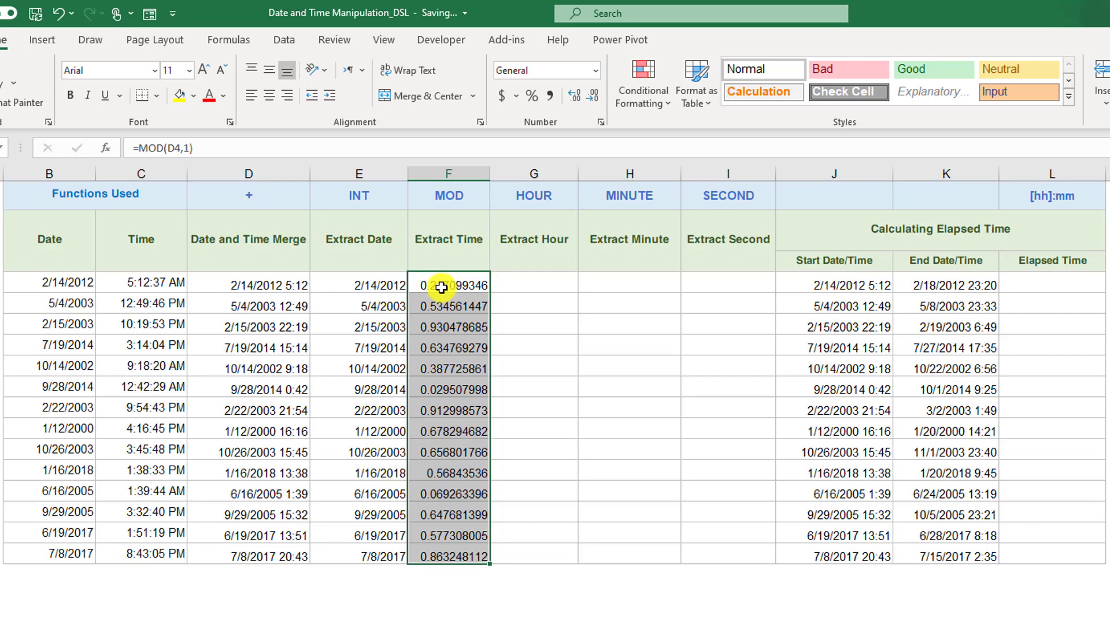
{"action": "left_click", "coordinate": [598, 70]}
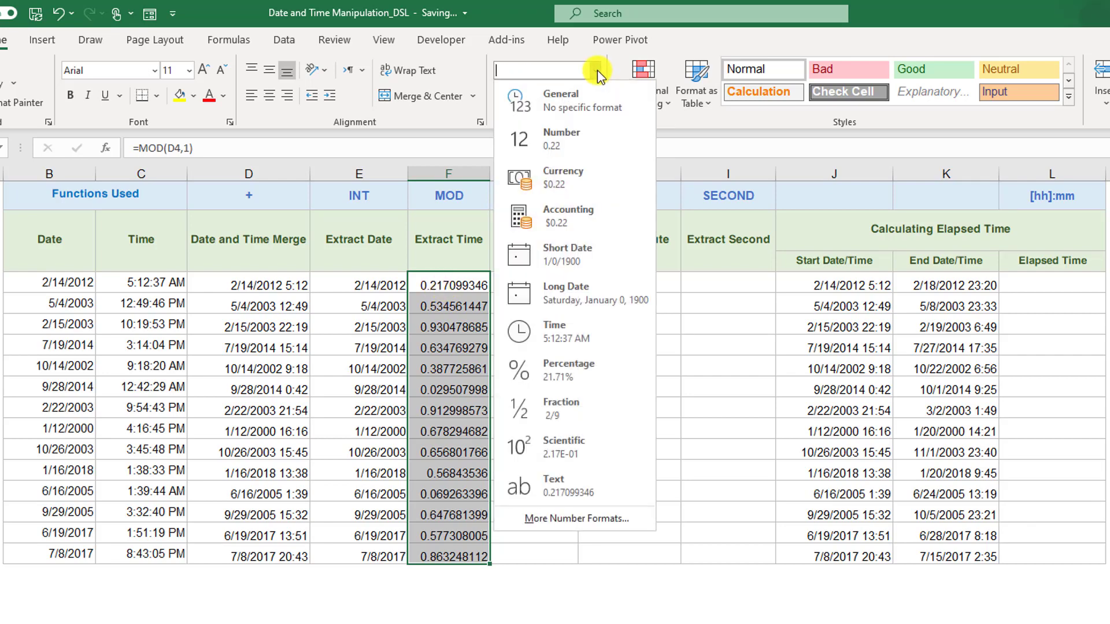
{"action": "left_click", "coordinate": [622, 331]}
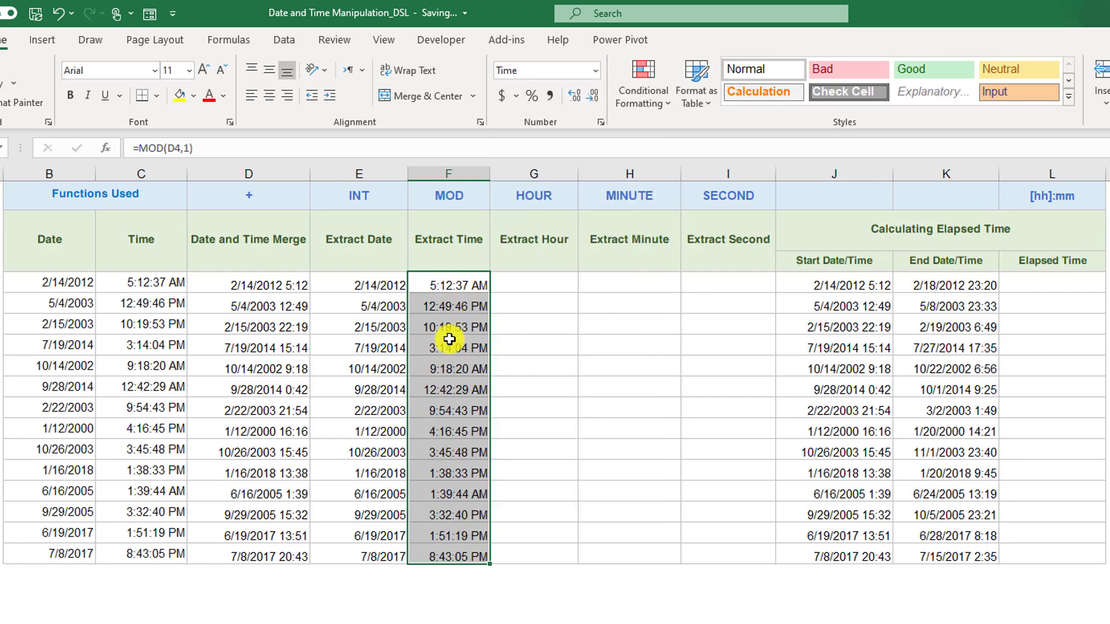
{"action": "left_click_drag", "start_coordinate": [450, 286], "coordinate": [444, 509]}
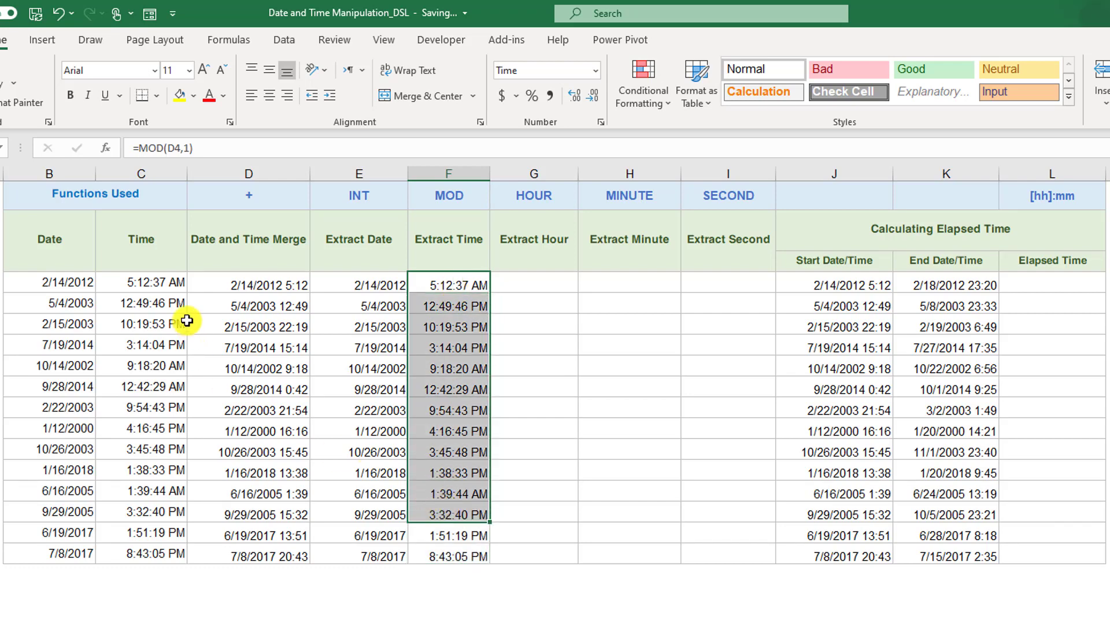
{"action": "left_click_drag", "start_coordinate": [168, 287], "coordinate": [173, 486]}
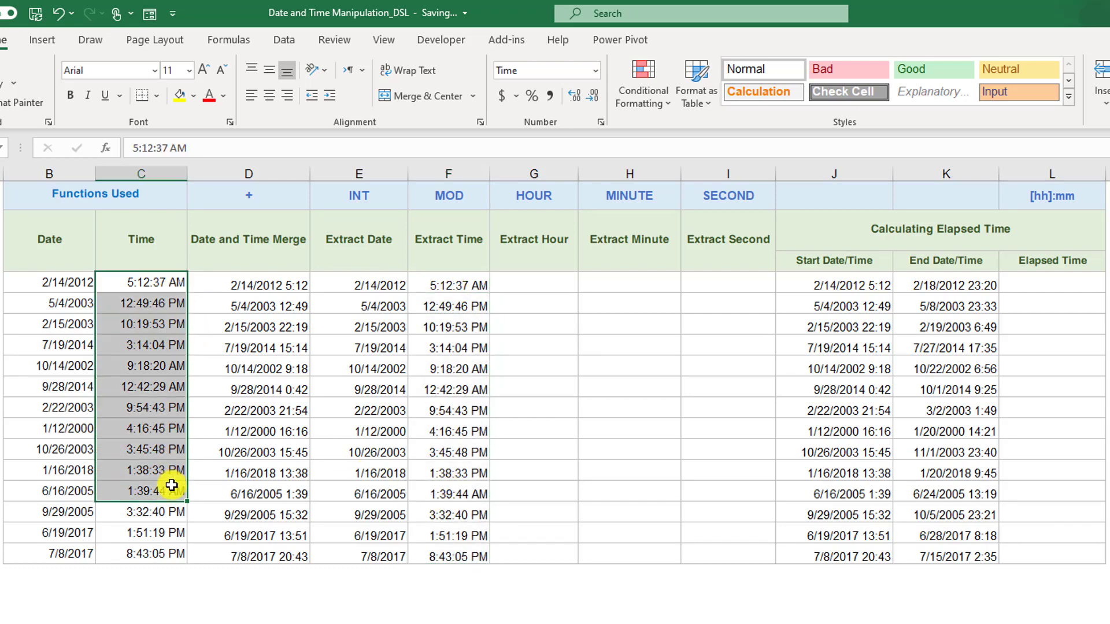
{"action": "left_click", "coordinate": [448, 322]}
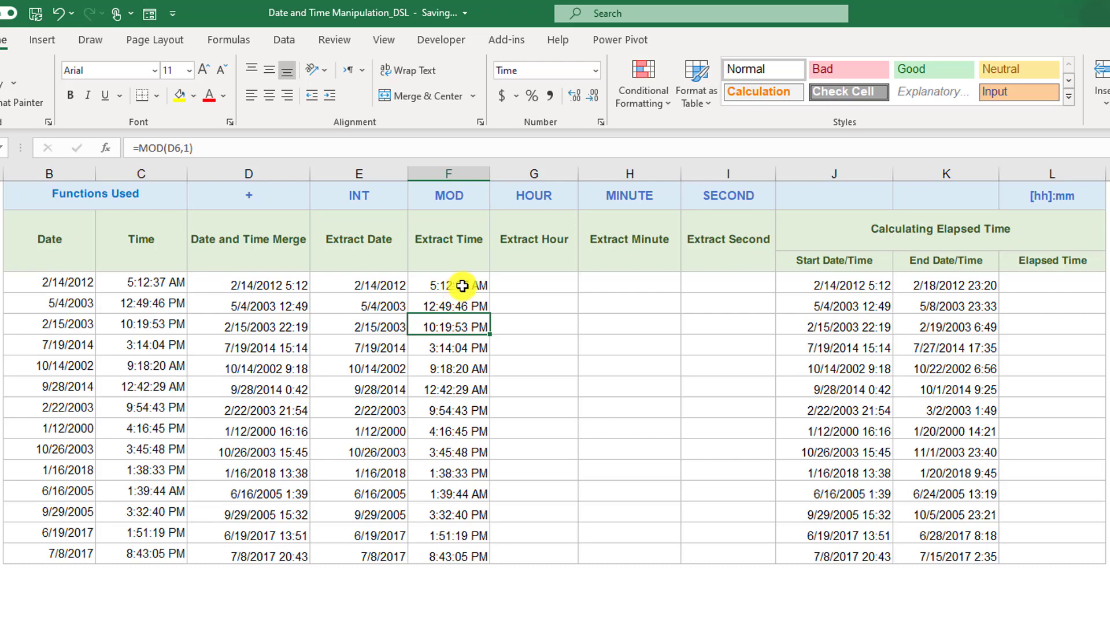
Extract the hour in G4 with the formula =HOUR(F4) and fill it down to G17.
{"action": "left_click", "coordinate": [527, 286]}
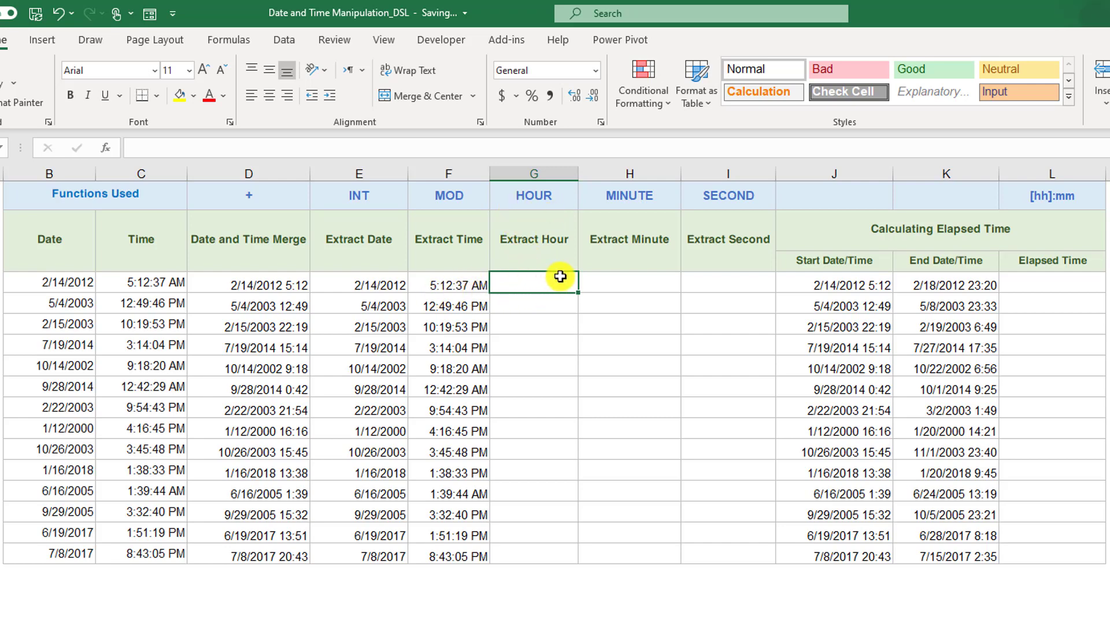
{"action": "type", "text": "="}
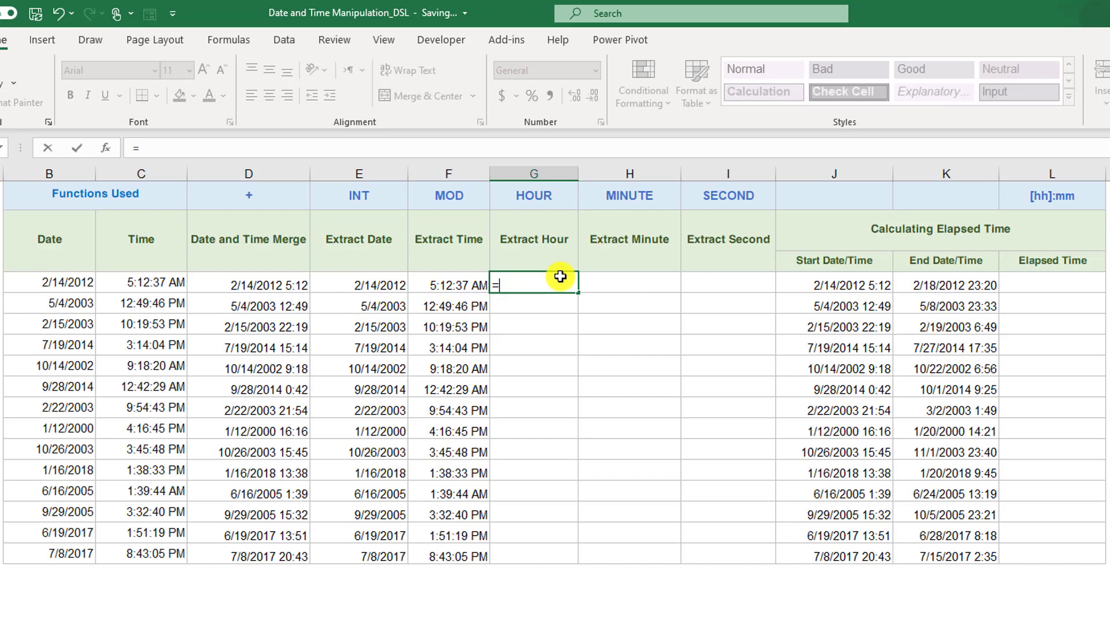
{"action": "type", "text": "hour"}
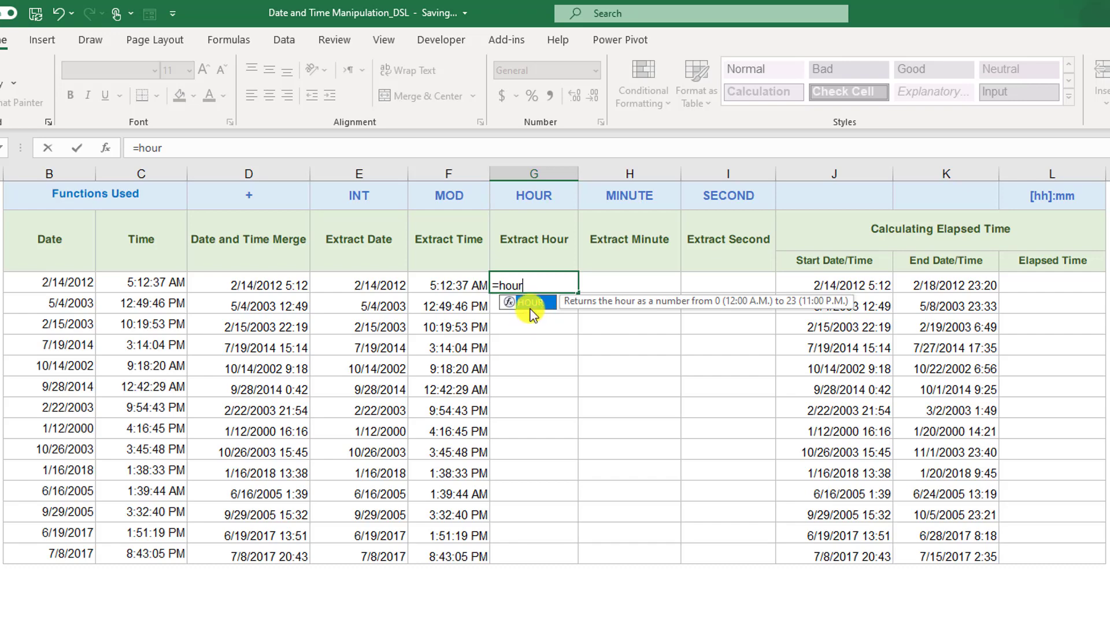
{"action": "double_click", "coordinate": [509, 303]}
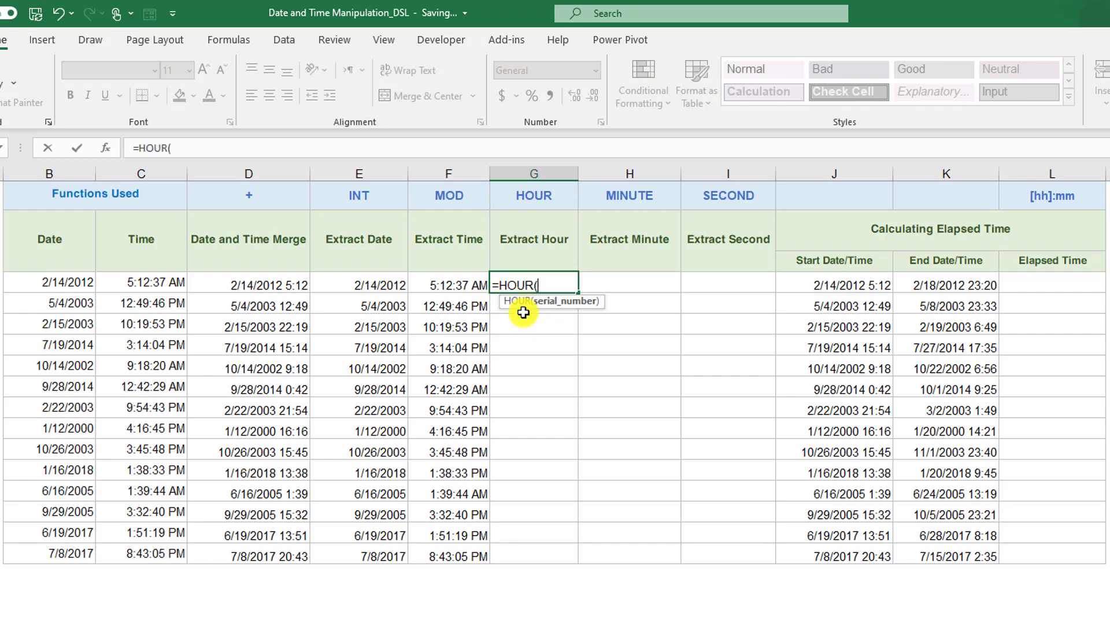
{"action": "left_click", "coordinate": [442, 285]}
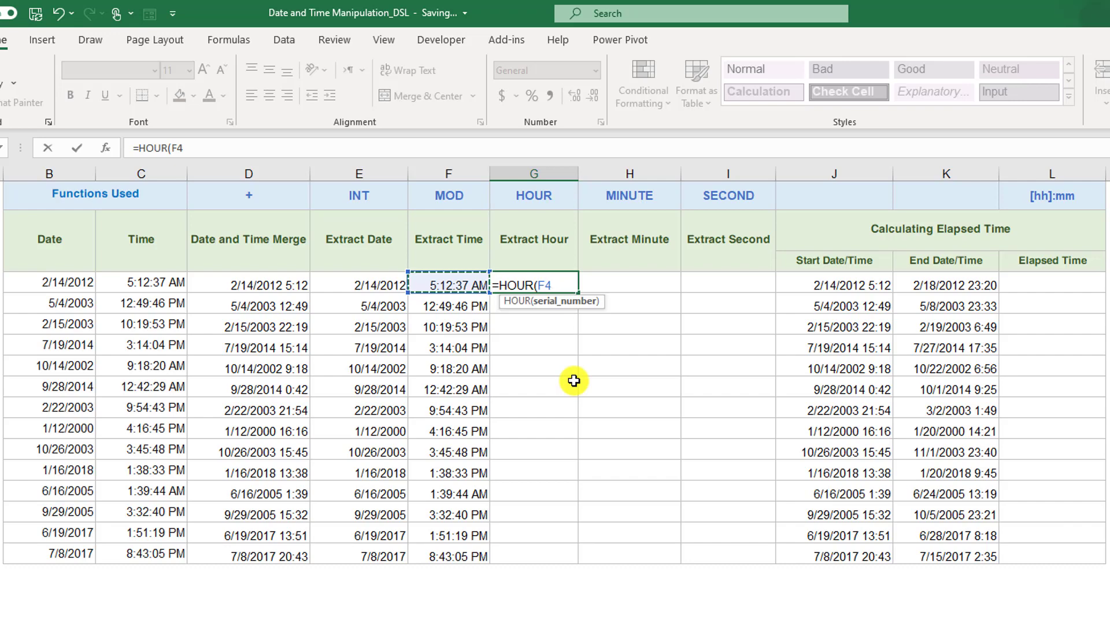
{"action": "type", "text": ")"}
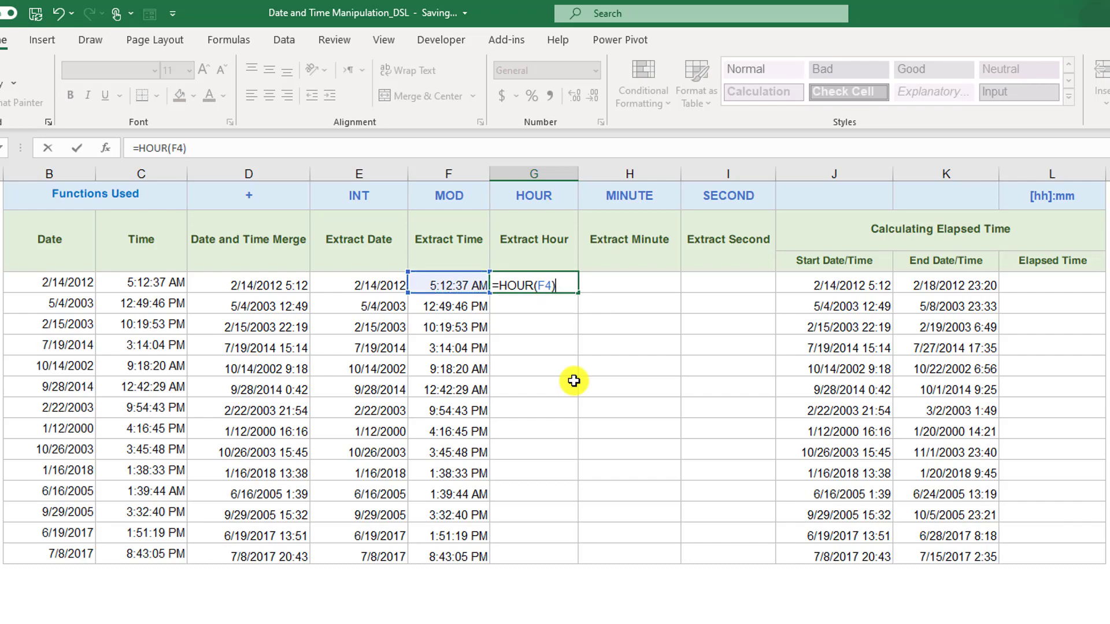
{"action": "key", "text": "Return"}
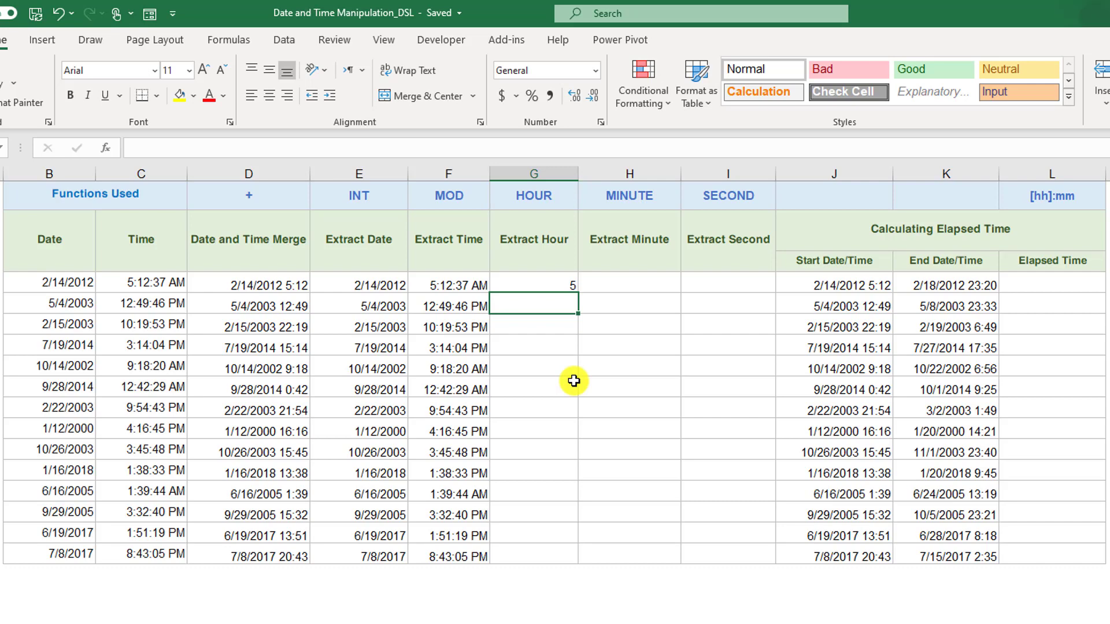
{"action": "left_click", "coordinate": [565, 284]}
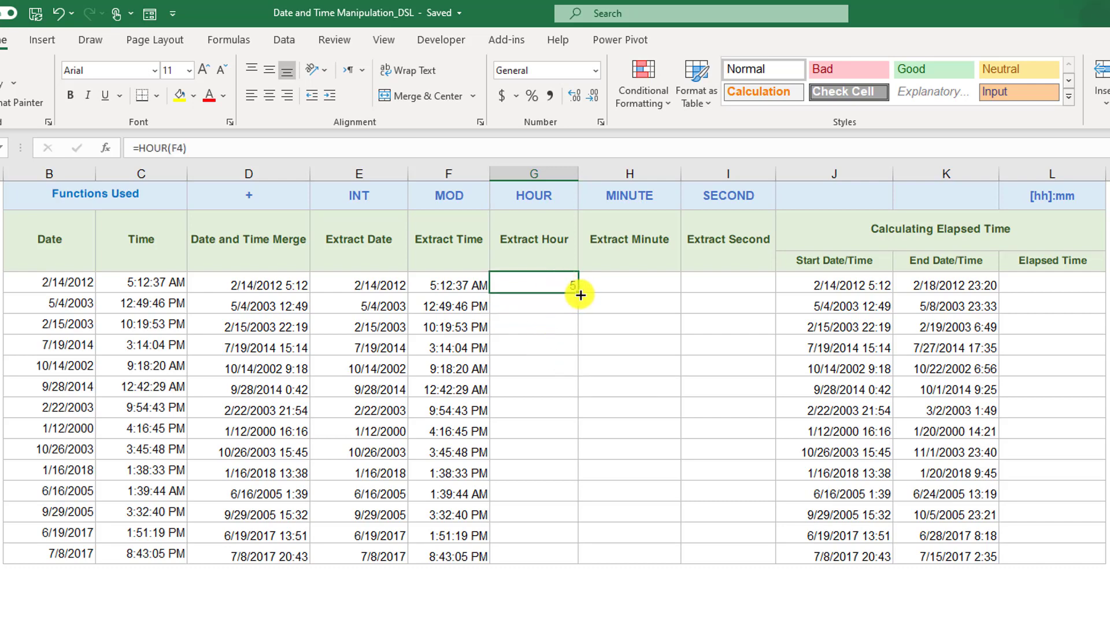
{"action": "double_click", "coordinate": [580, 294]}
{"action": "left_click", "coordinate": [618, 286]}
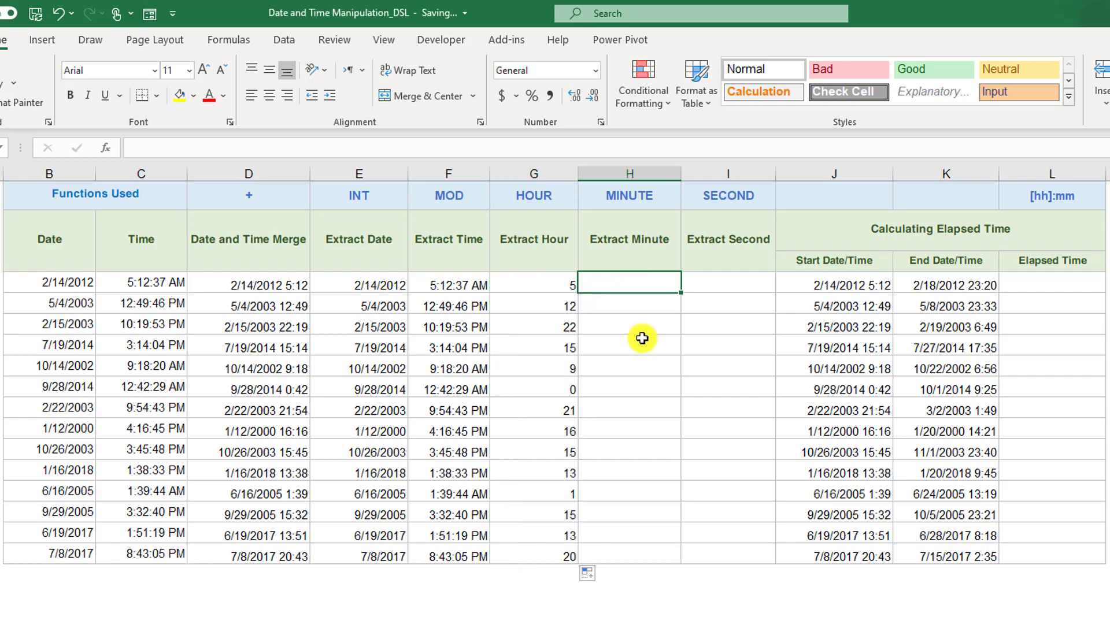
{"action": "left_click", "coordinate": [537, 307]}
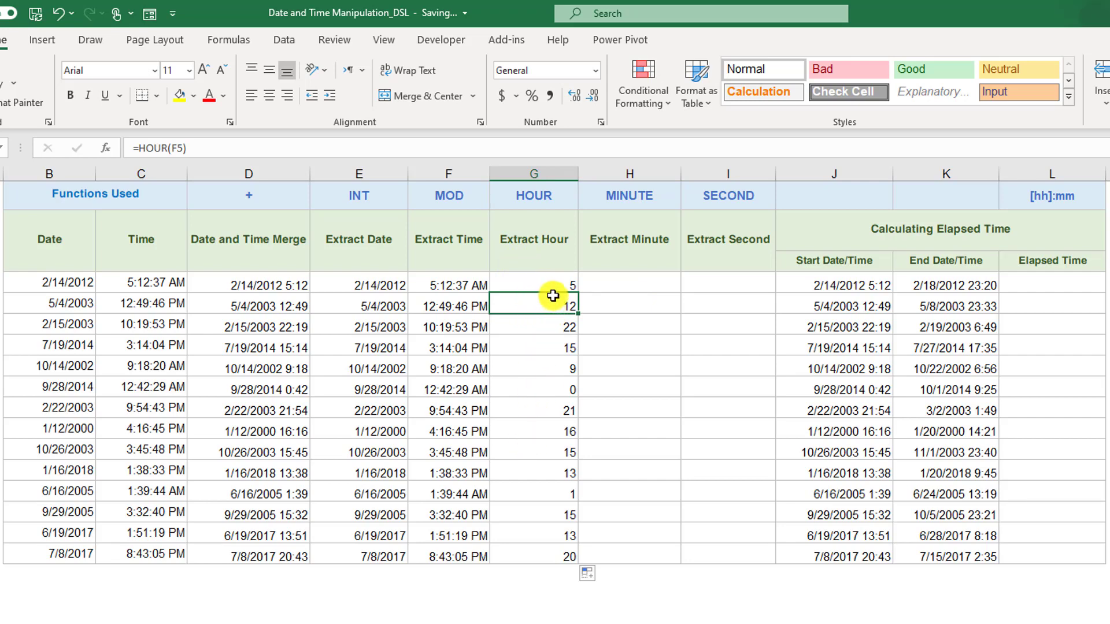
Extract the minute in H4 with the formula =MINUTE(F4) and fill it down to H17.
{"action": "left_click", "coordinate": [613, 282]}
{"action": "type", "text": "=min"}
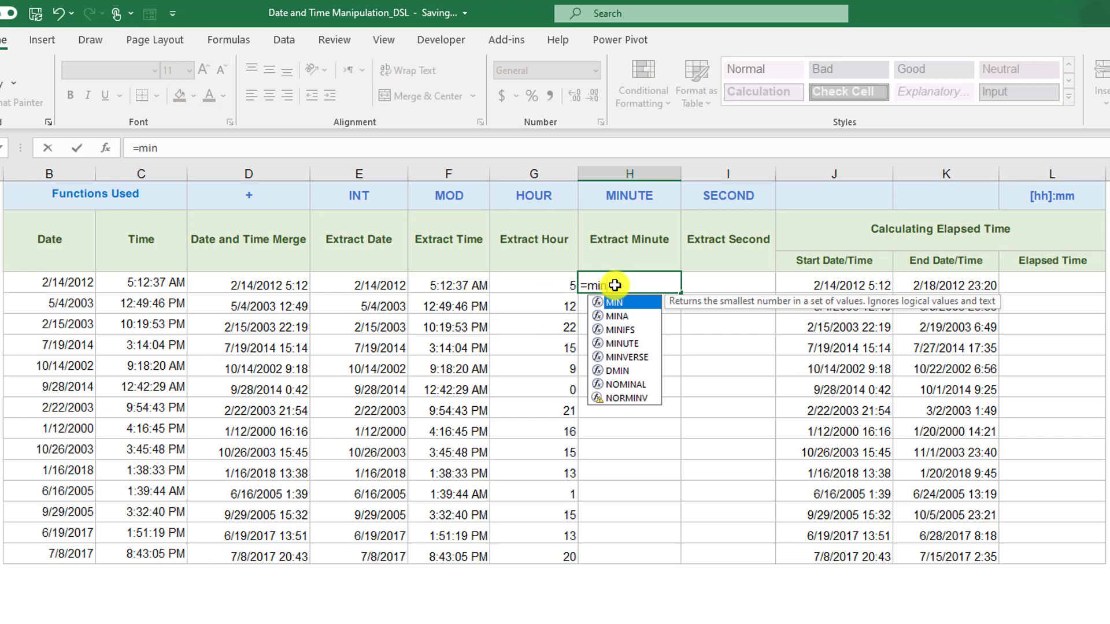
{"action": "type", "text": "u"}
{"action": "key", "text": "Tab"}
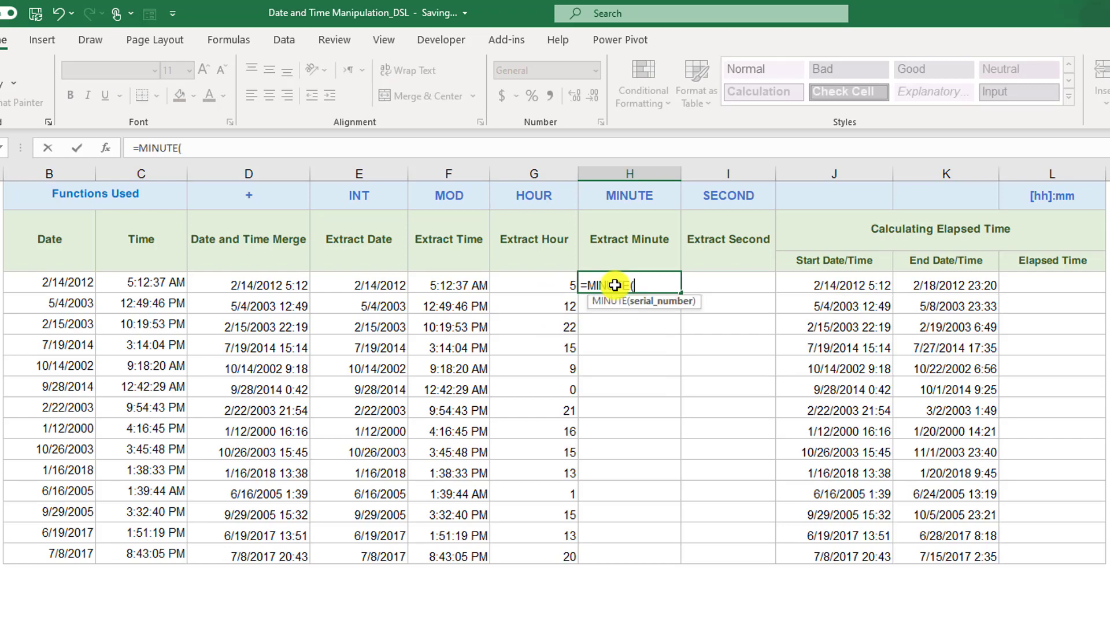
{"action": "left_click", "coordinate": [485, 286]}
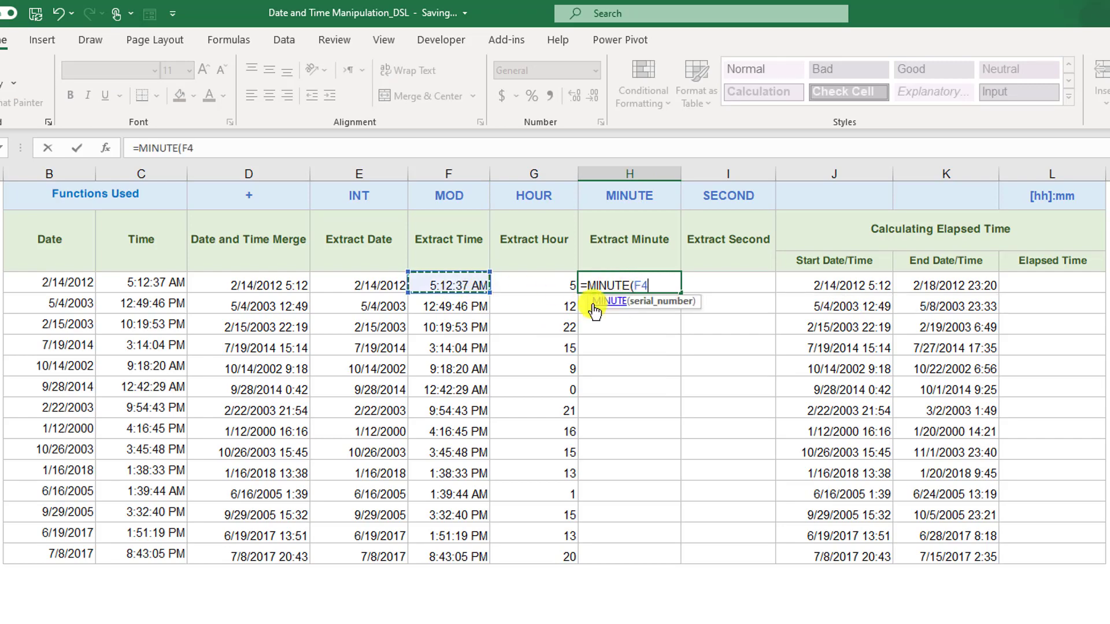
{"action": "type", "text": ")"}
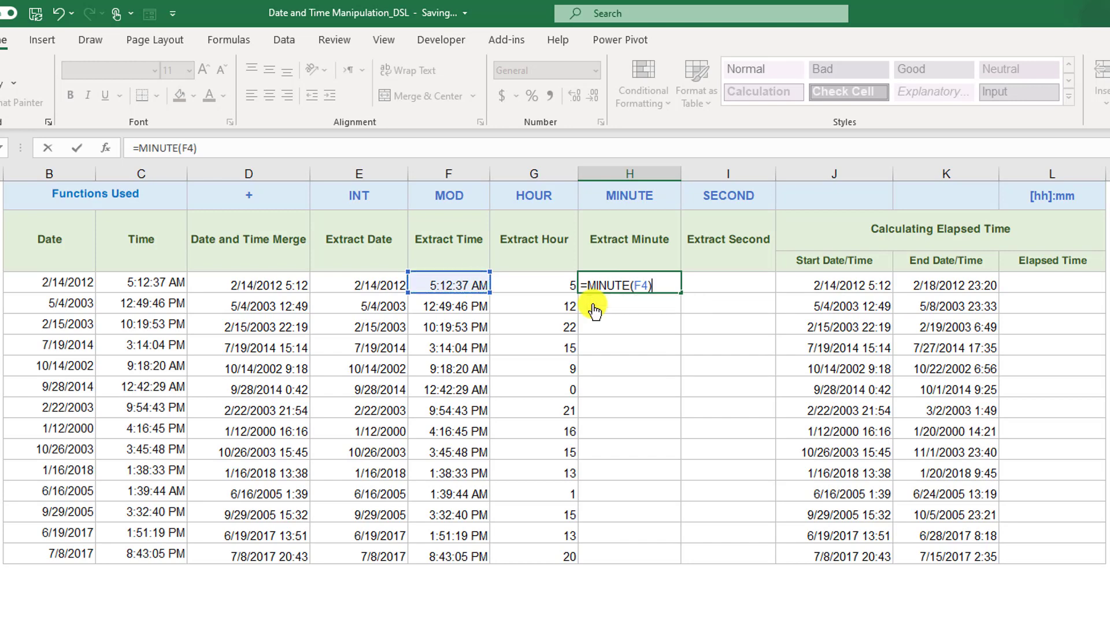
{"action": "key", "text": "Return"}
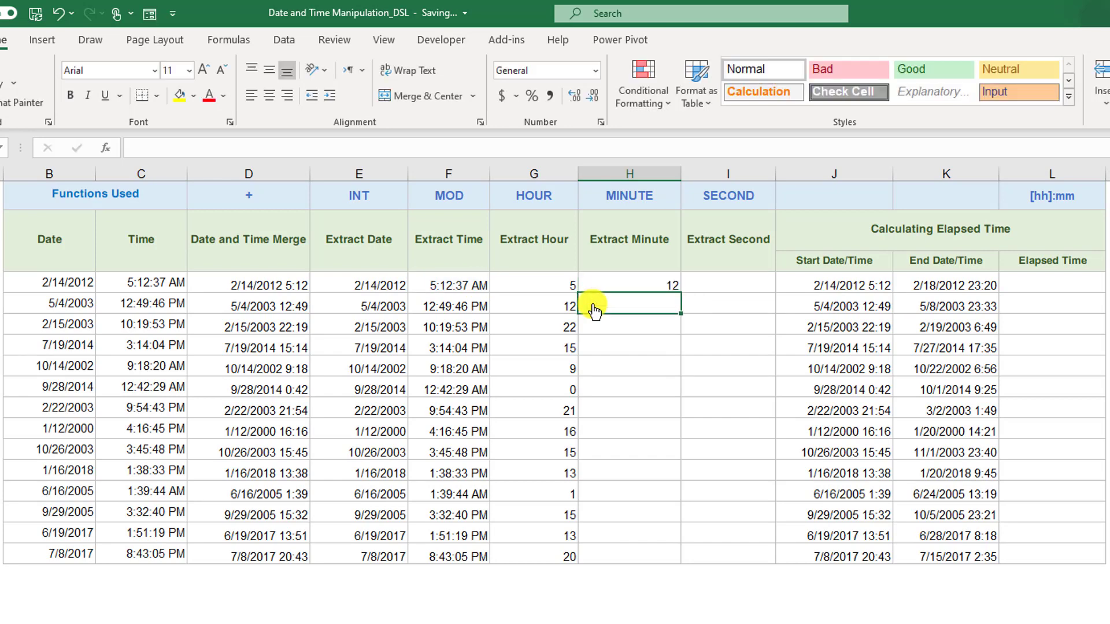
{"action": "left_click", "coordinate": [664, 284]}
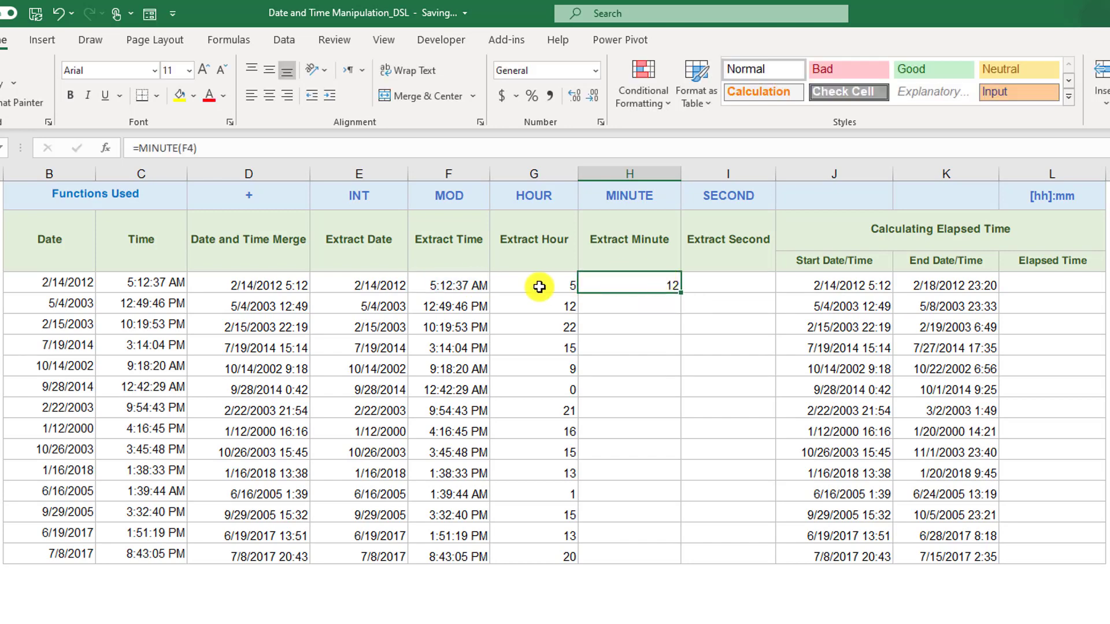
{"action": "double_click", "coordinate": [681, 293]}
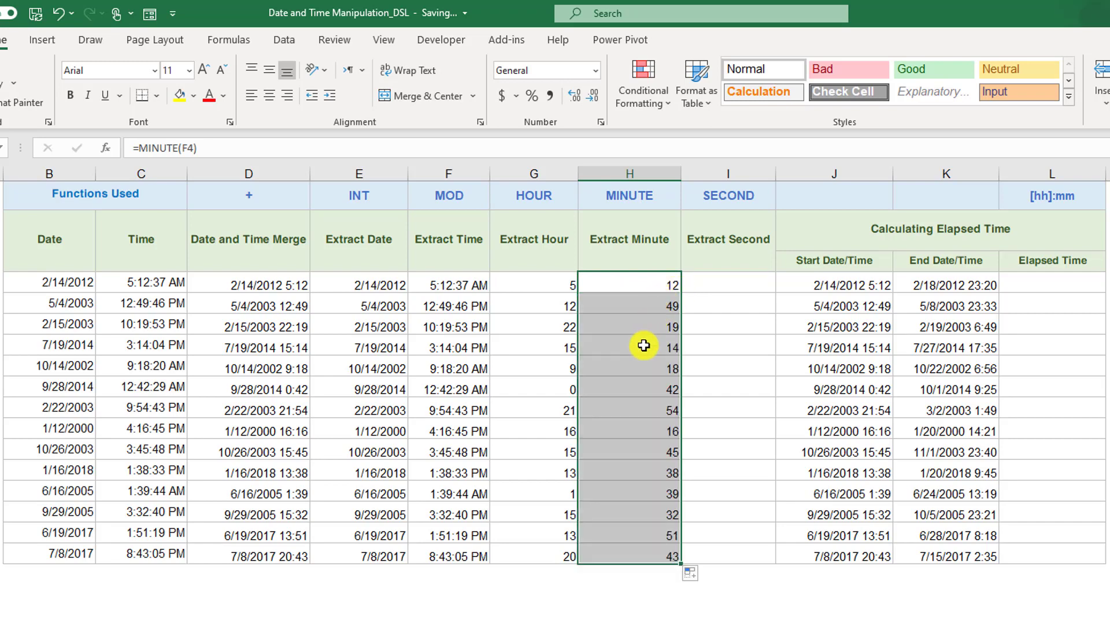
Extract the second in I4 with the formula =SECOND(F4) and fill it down to I17.
{"action": "left_click", "coordinate": [739, 277]}
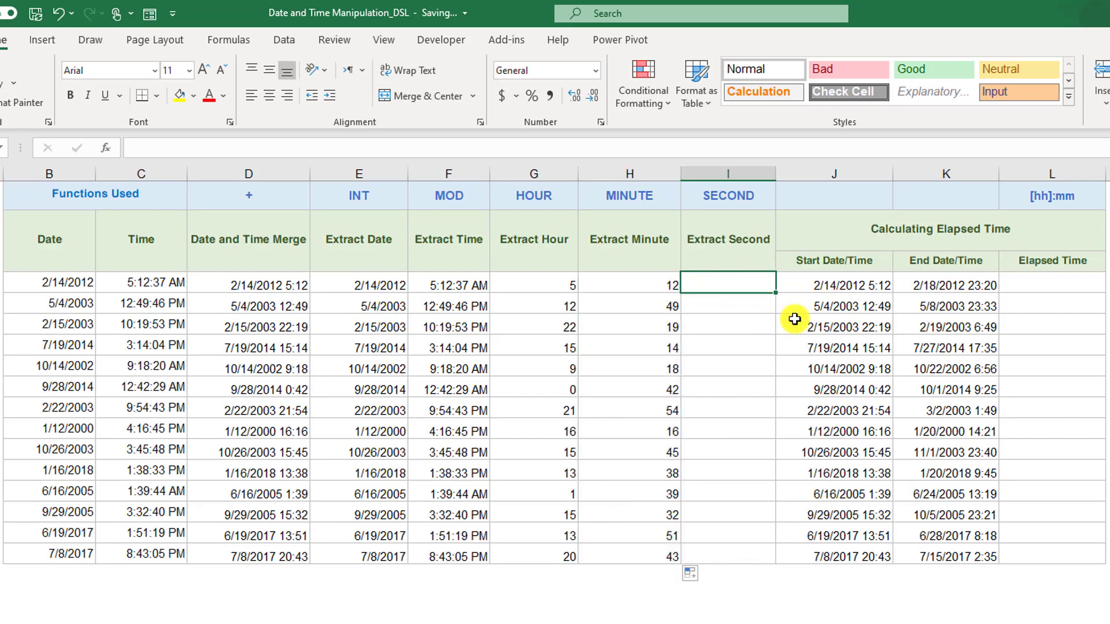
{"action": "type", "text": "=secon"}
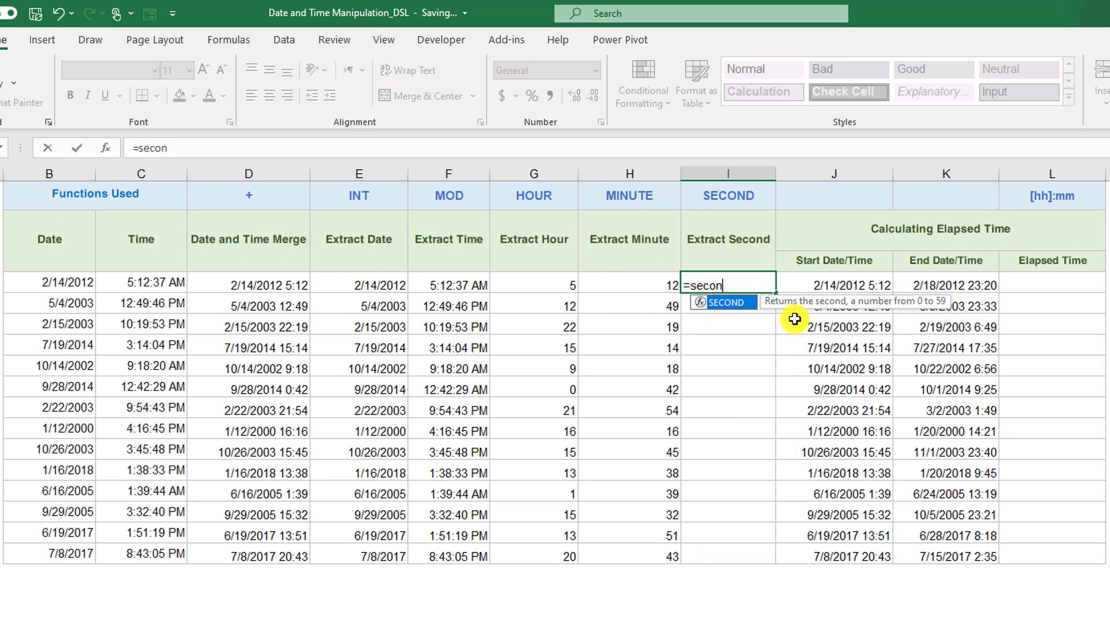
{"action": "type", "text": "d"}
{"action": "key", "text": "Tab"}
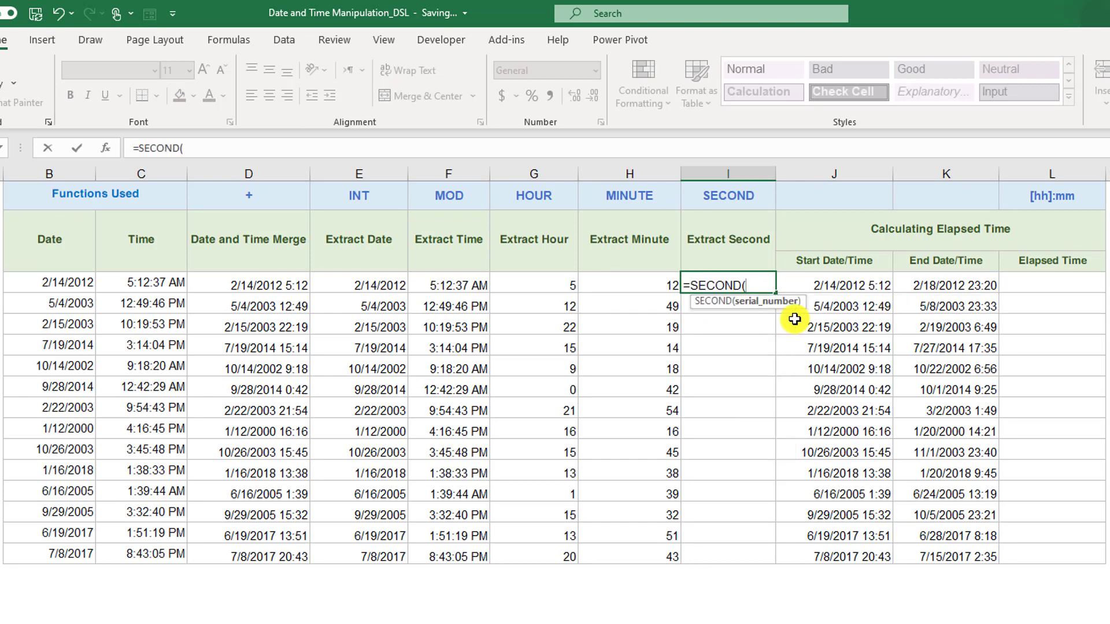
{"action": "left_click", "coordinate": [453, 284]}
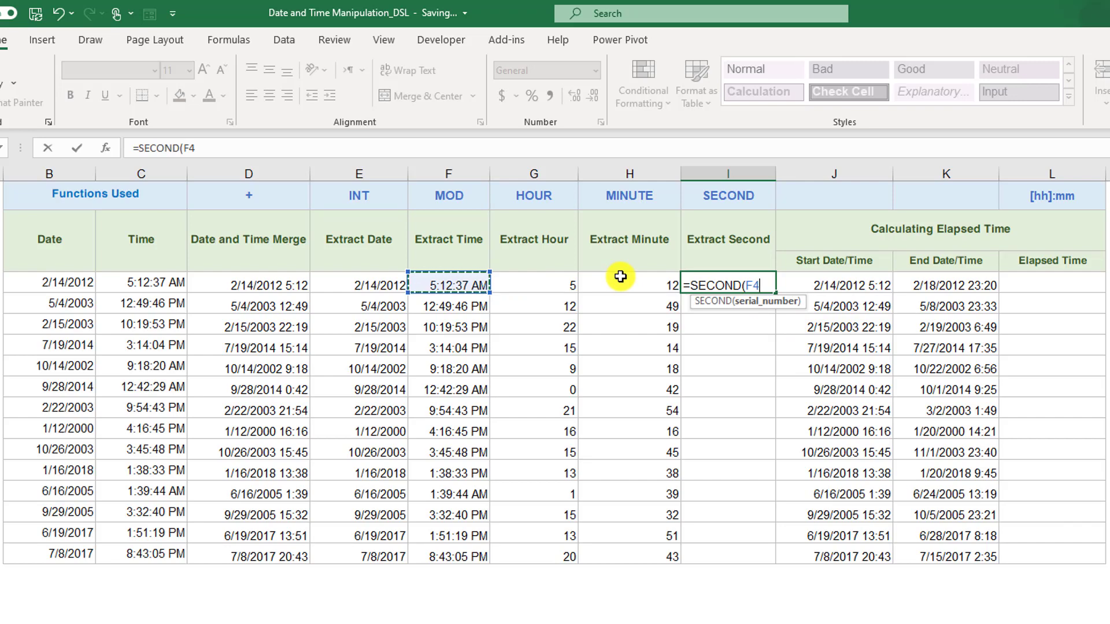
{"action": "key", "text": "ctrl+Return"}
{"action": "double_click", "coordinate": [775, 293]}
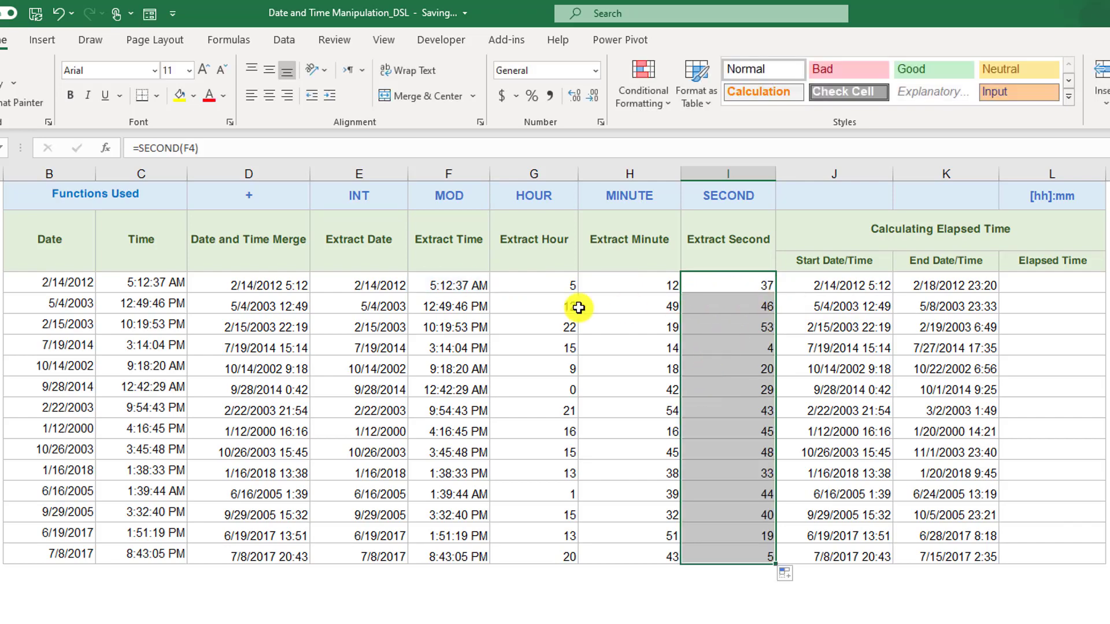
{"action": "left_click", "coordinate": [536, 290]}
{"action": "left_click", "coordinate": [607, 289]}
{"action": "left_click", "coordinate": [751, 289]}
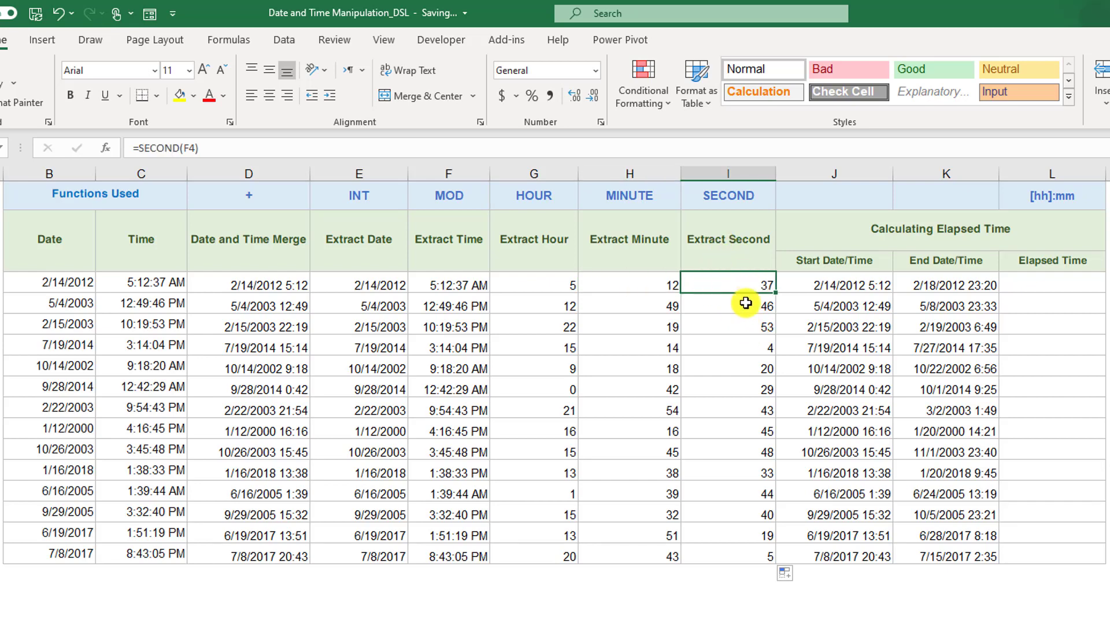
Calculate the elapsed time in L4 with the formula =K4-J4 and fill it down to L17.
{"action": "left_click", "coordinate": [833, 285]}
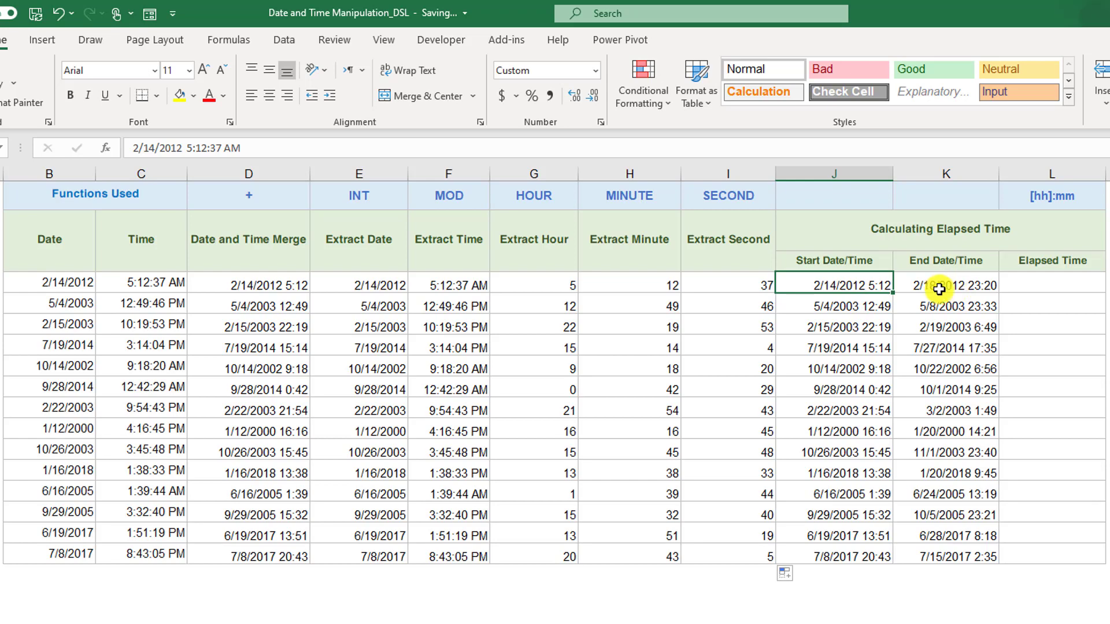
{"action": "left_click", "coordinate": [983, 286]}
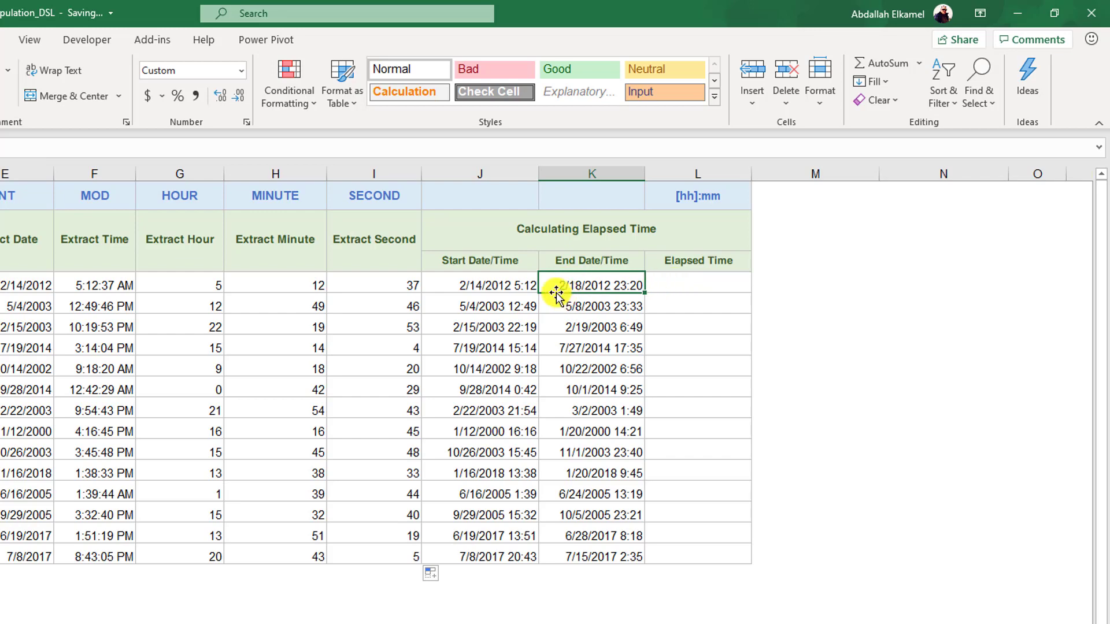
{"action": "left_click", "coordinate": [708, 286]}
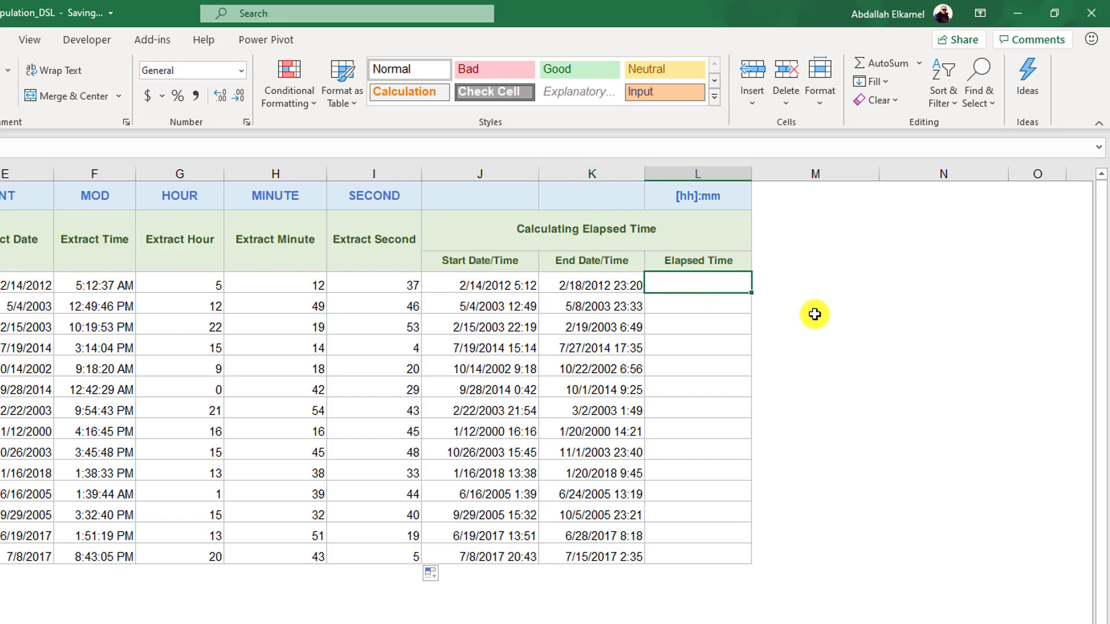
{"action": "type", "text": "="}
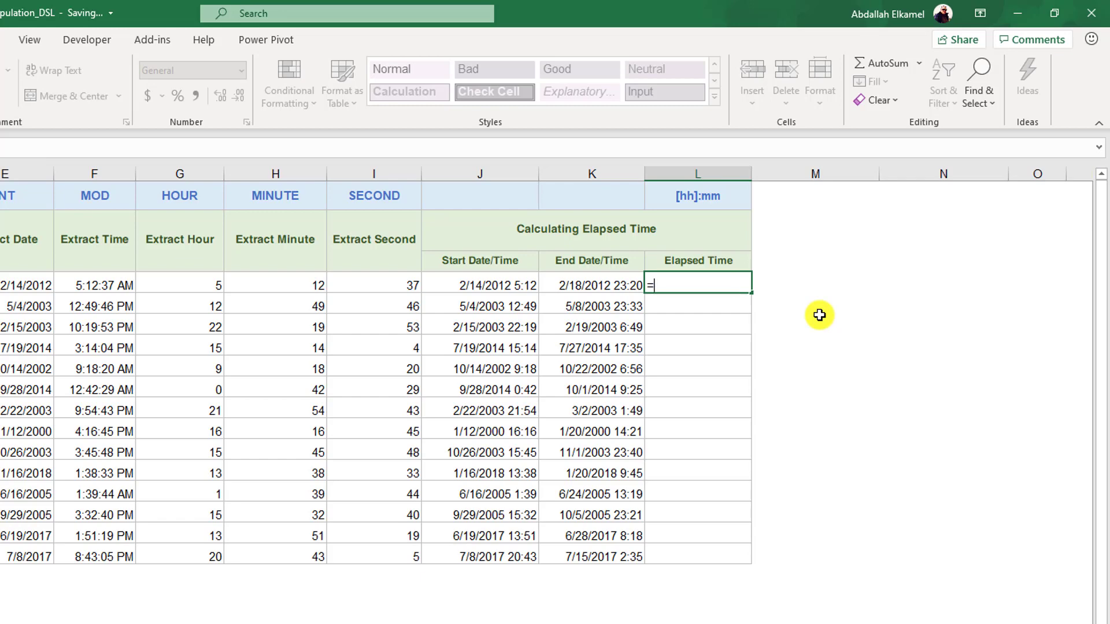
{"action": "left_click", "coordinate": [578, 285]}
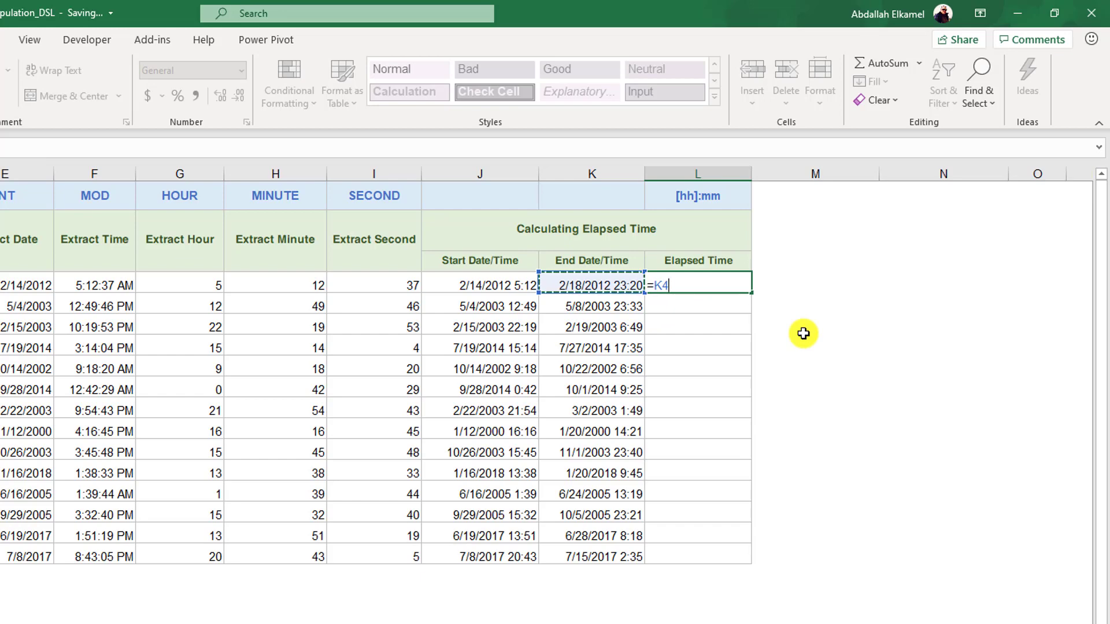
{"action": "type", "text": "-"}
{"action": "left_click", "coordinate": [476, 281]}
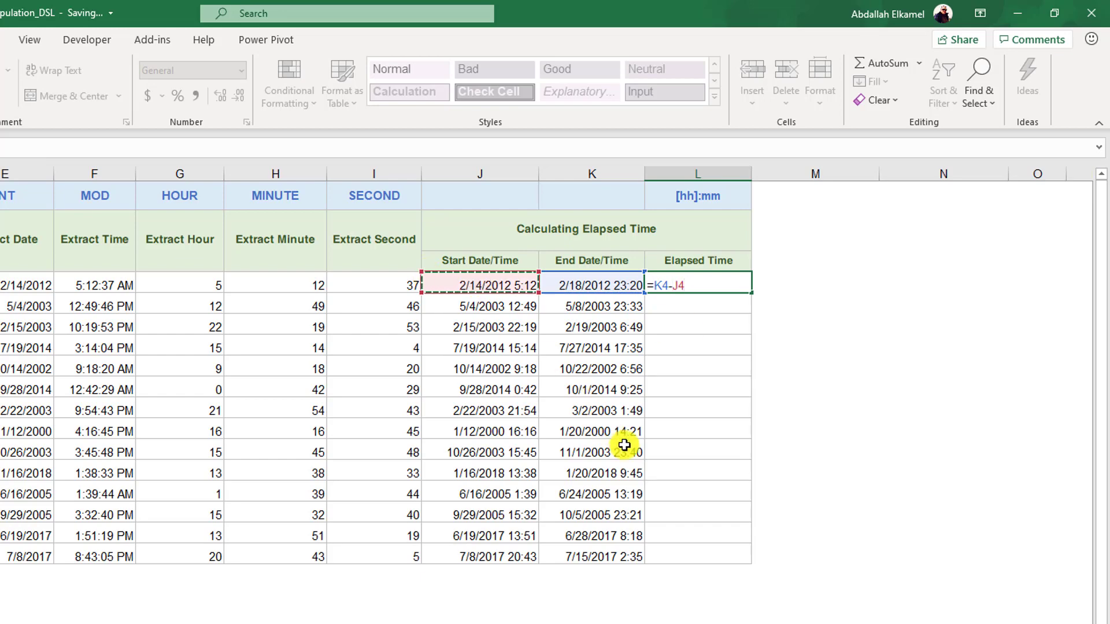
{"action": "key", "text": "Return"}
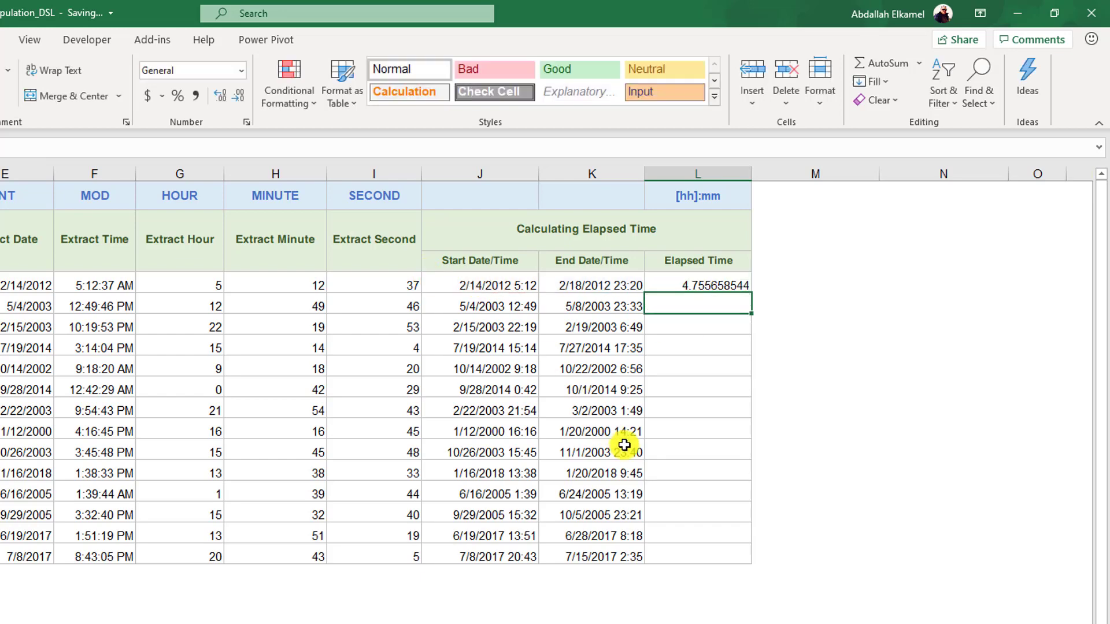
{"action": "left_click", "coordinate": [717, 287]}
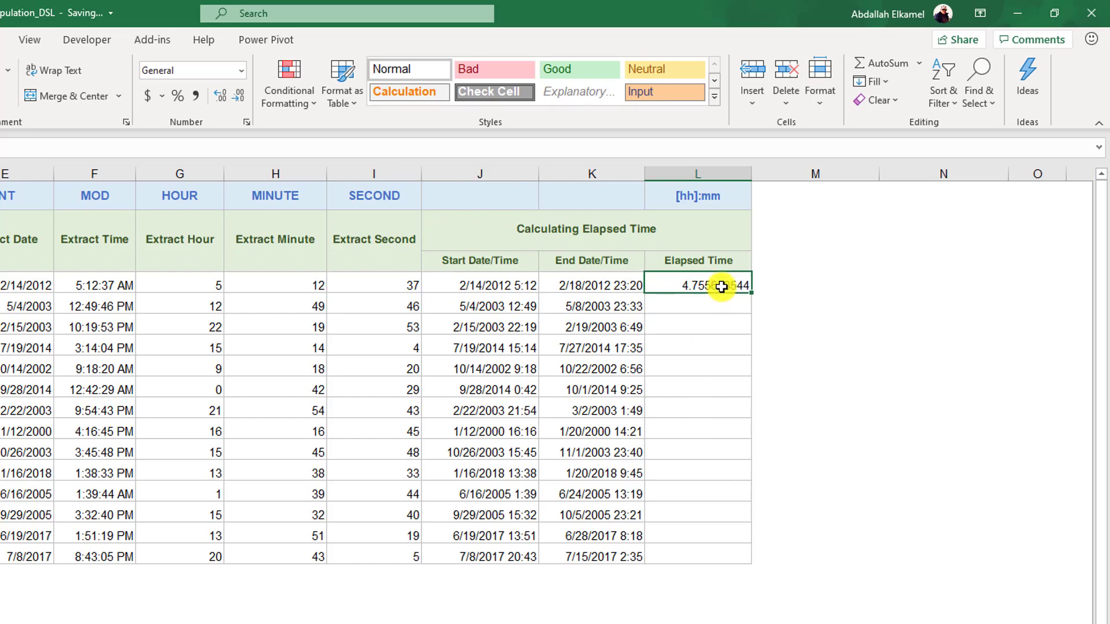
{"action": "double_click", "coordinate": [740, 294]}
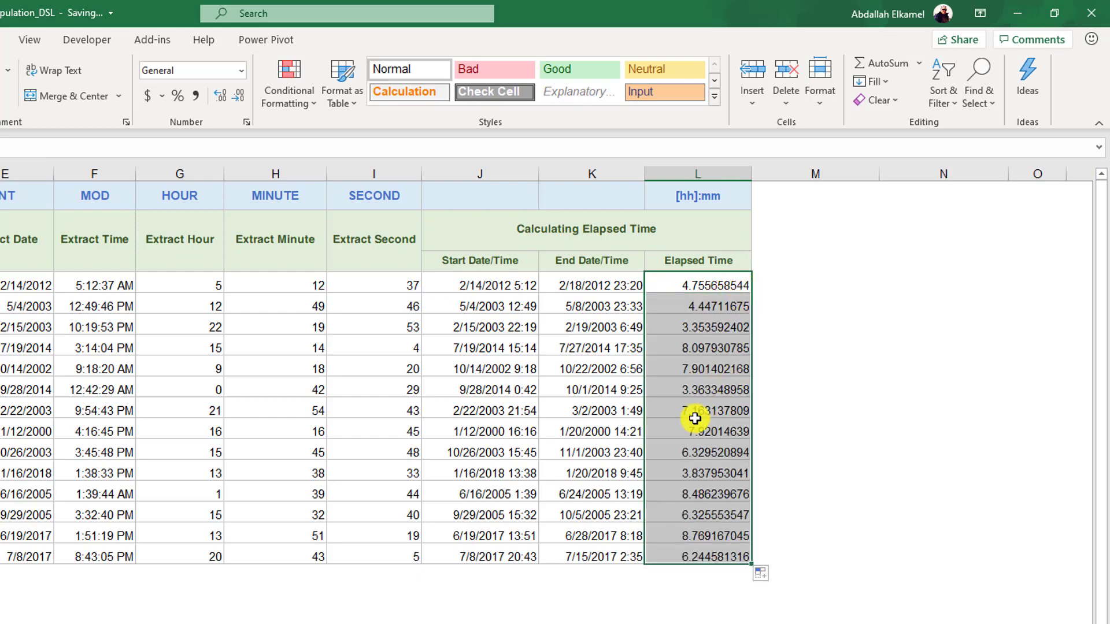
{"action": "left_click", "coordinate": [692, 370]}
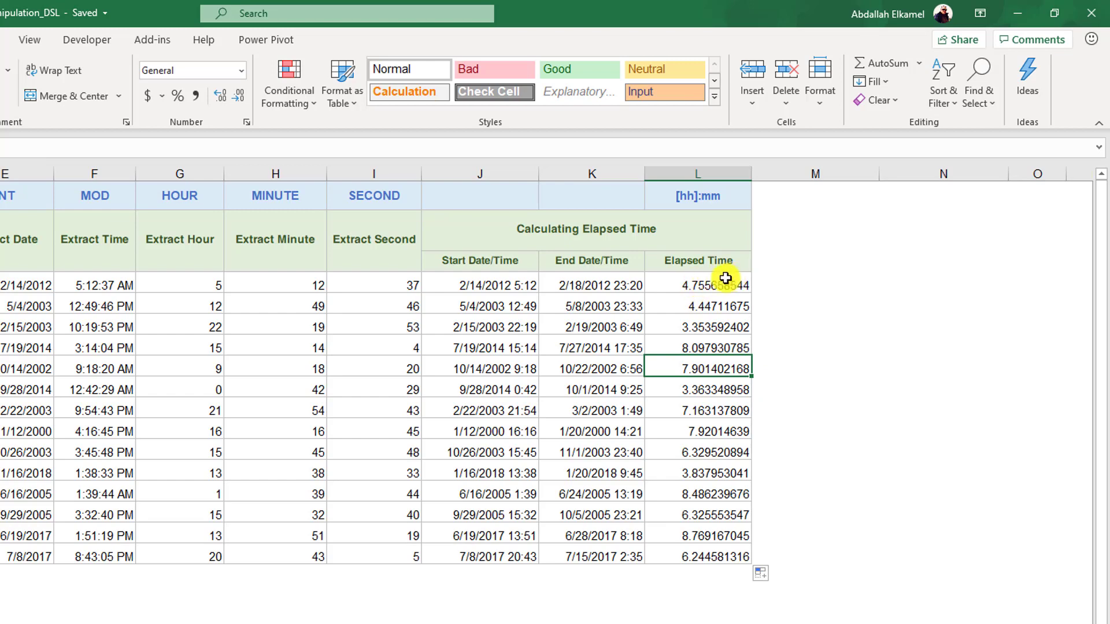
{"action": "left_click", "coordinate": [717, 307]}
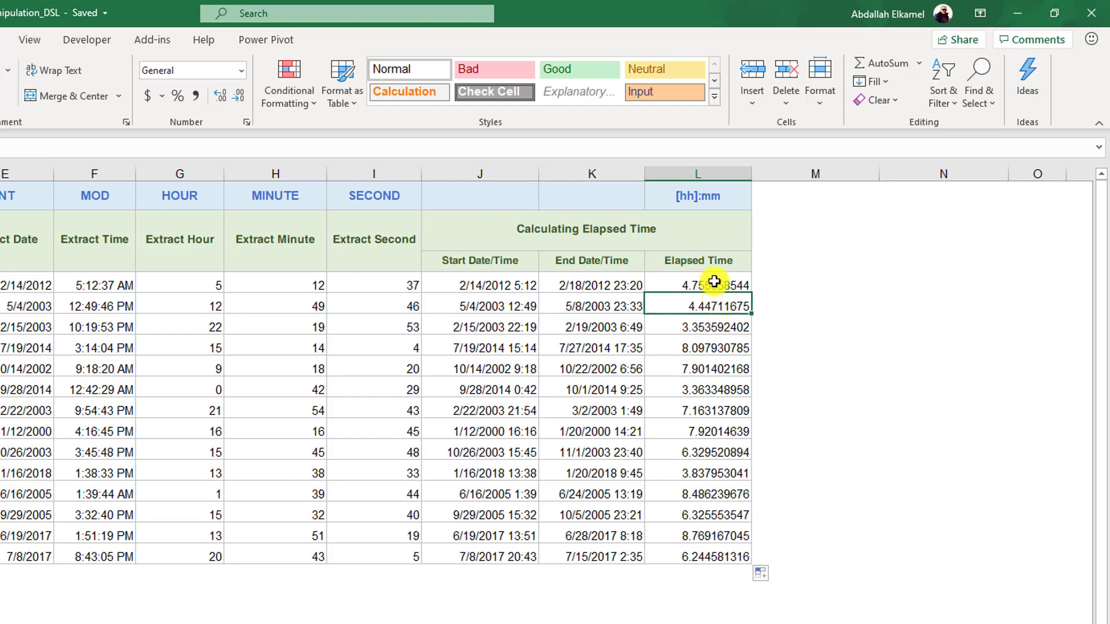
Apply the custom number format [hh]:mm to the elapsed times in L4:L17.
{"action": "left_click", "coordinate": [714, 282]}
{"action": "left_click_drag", "start_coordinate": [709, 280], "coordinate": [697, 549]}
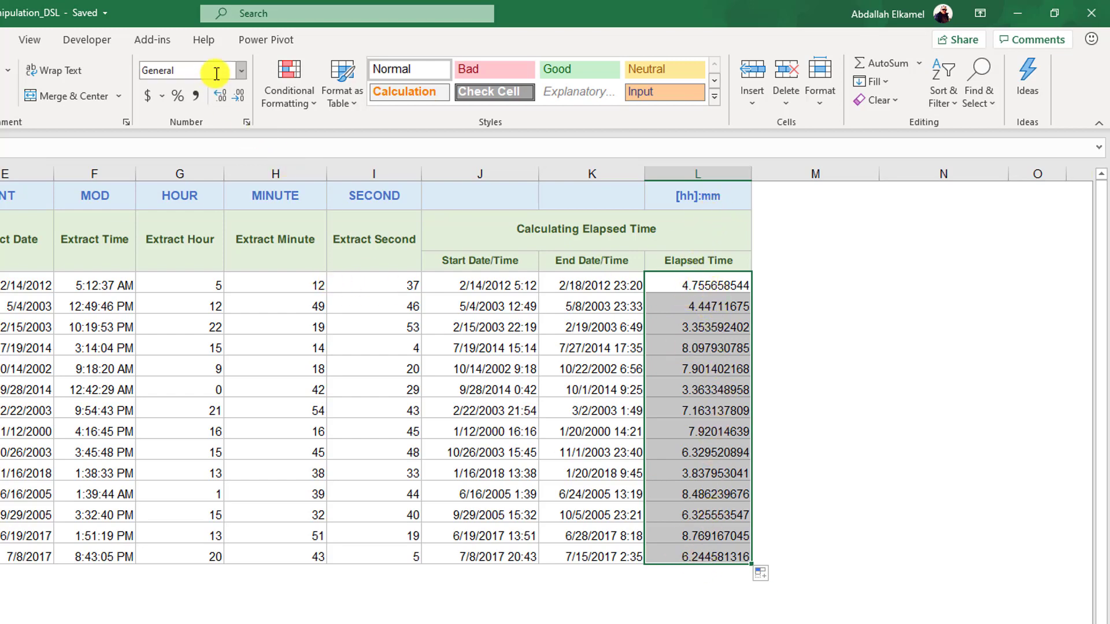
{"action": "left_click", "coordinate": [246, 123]}
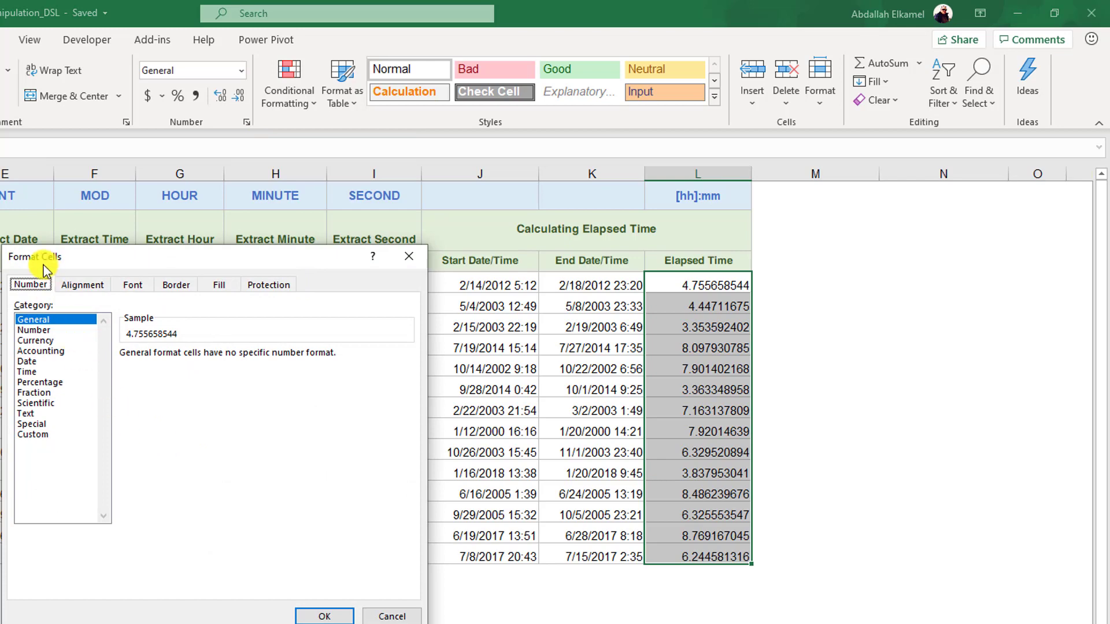
{"action": "left_click", "coordinate": [67, 436]}
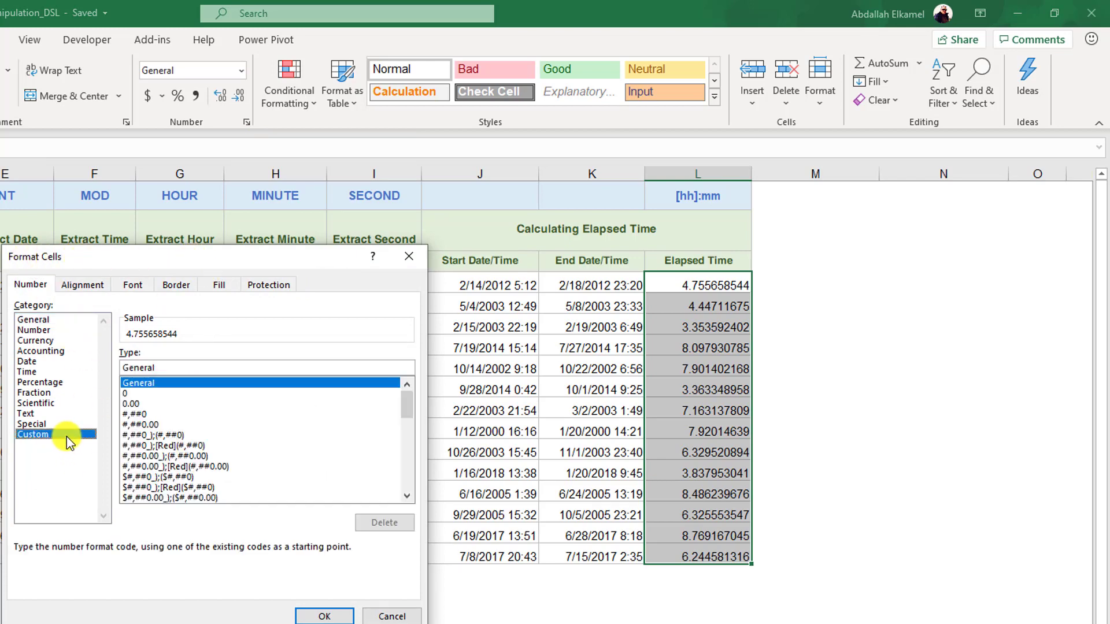
{"action": "left_click", "coordinate": [175, 371]}
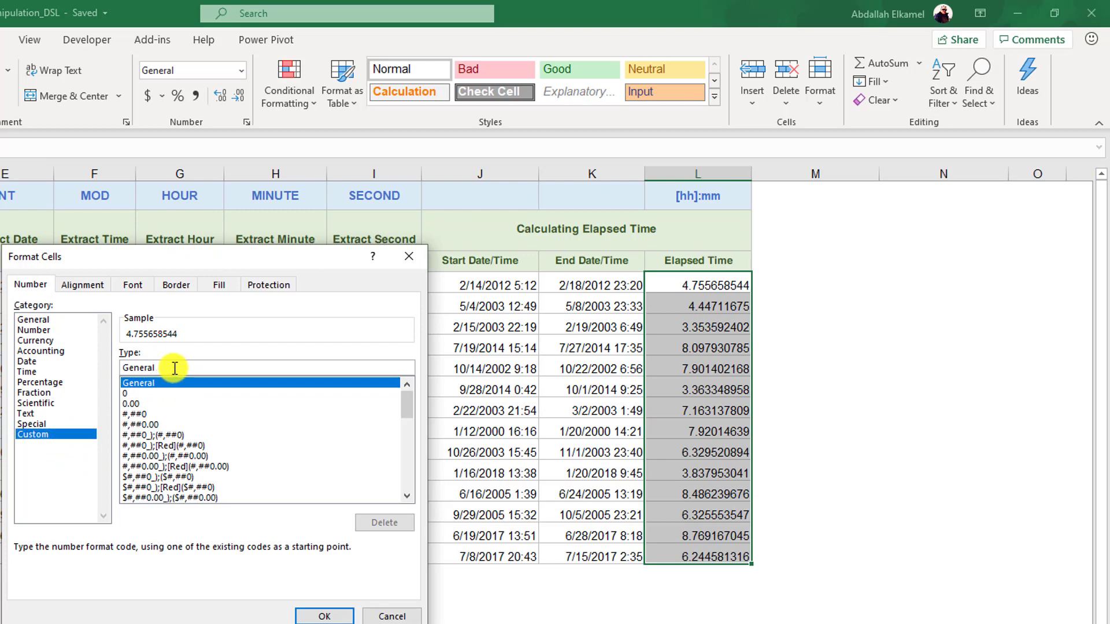
{"action": "left_click", "coordinate": [50, 372]}
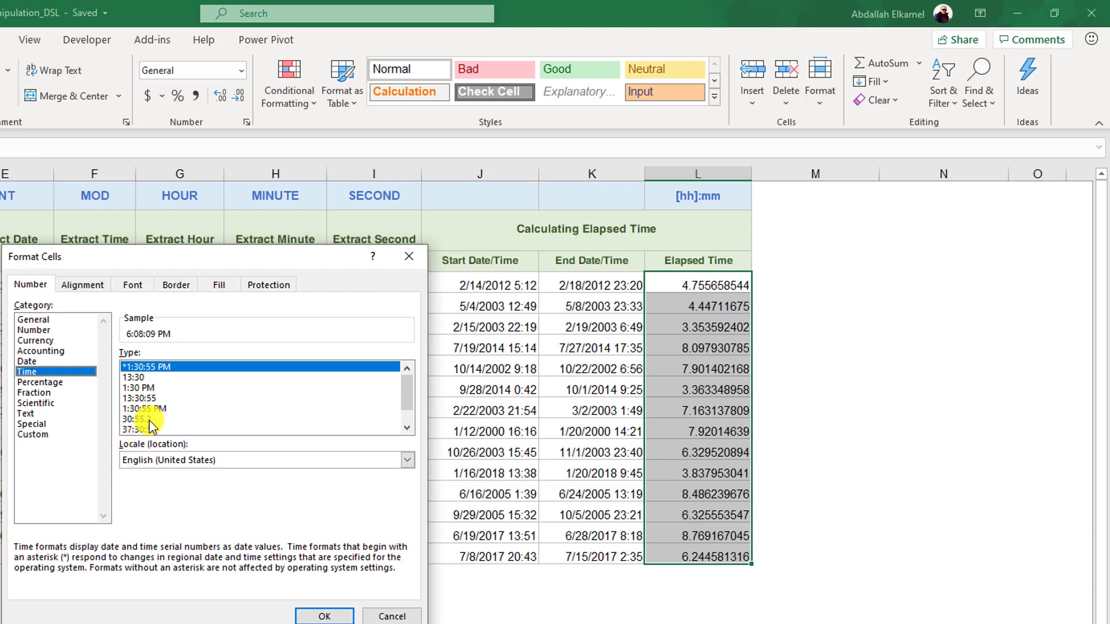
{"action": "left_click", "coordinate": [33, 434]}
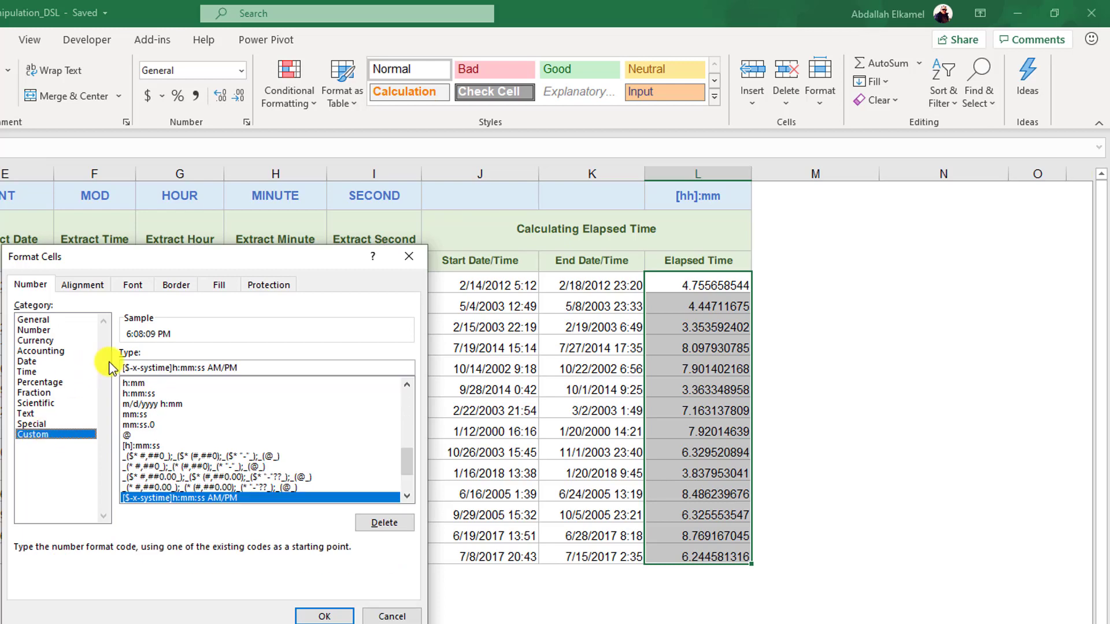
{"action": "left_click_drag", "start_coordinate": [268, 364], "coordinate": [38, 370]}
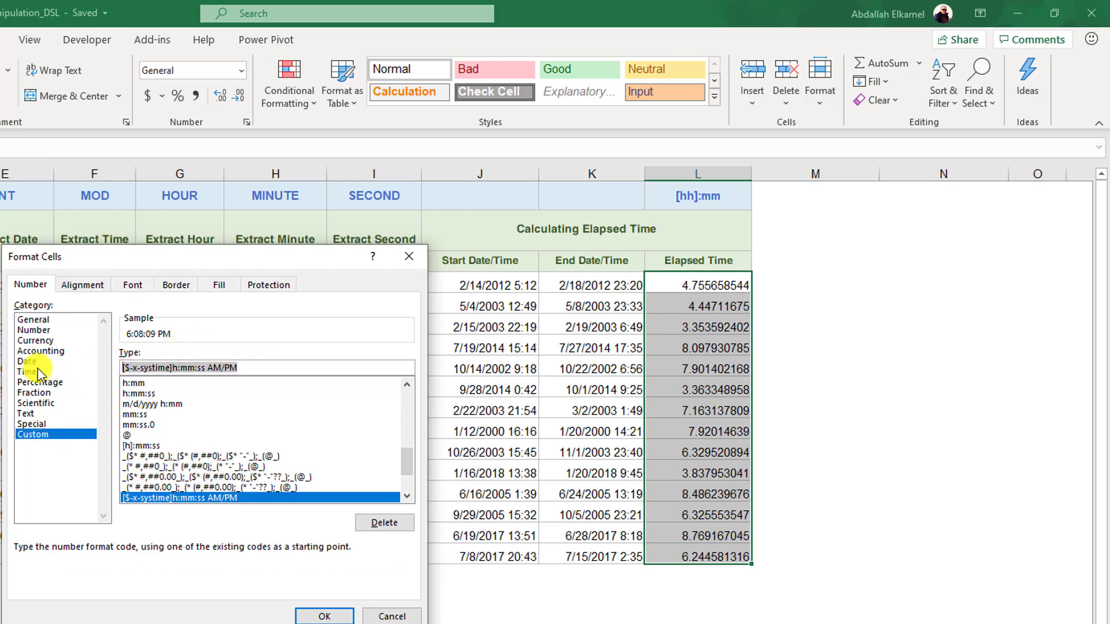
{"action": "key", "text": "BackSpace"}
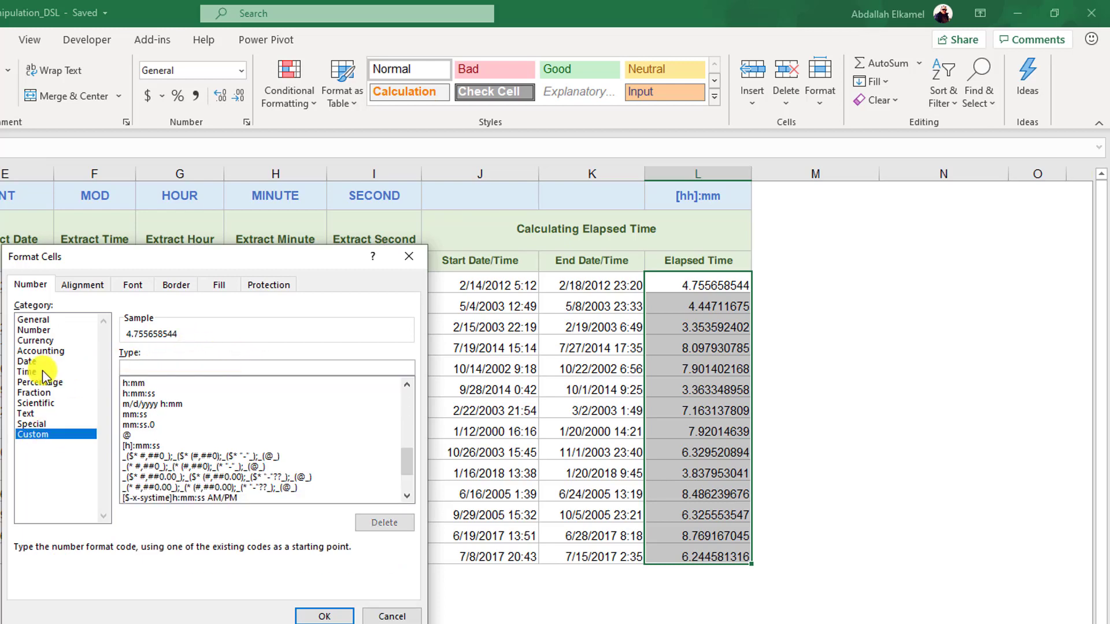
{"action": "type", "text": "[hh]:"}
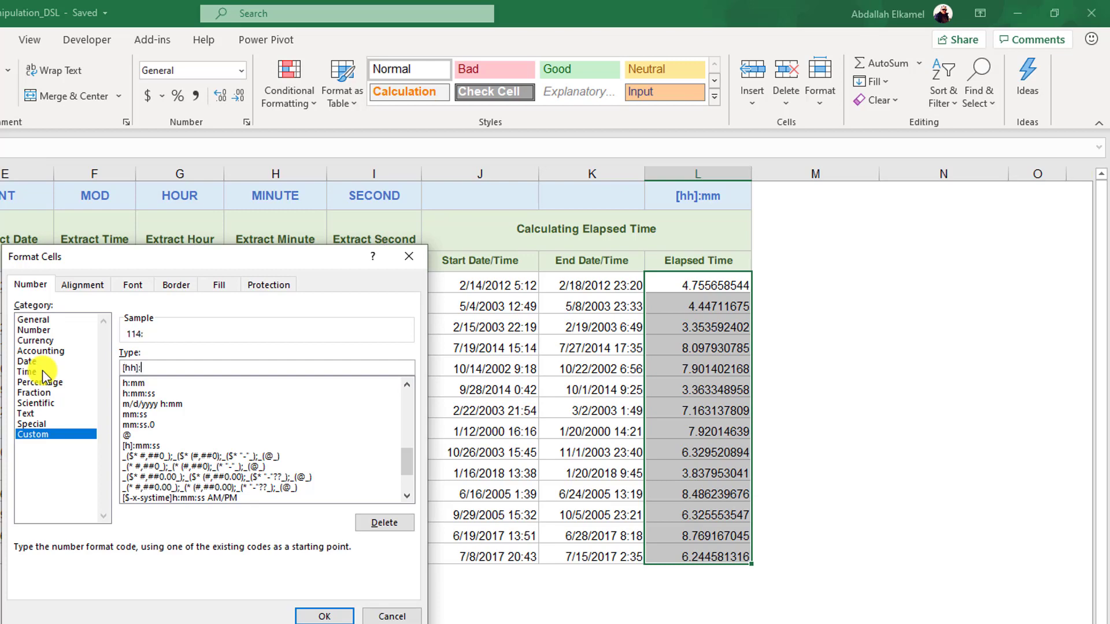
{"action": "type", "text": "mm"}
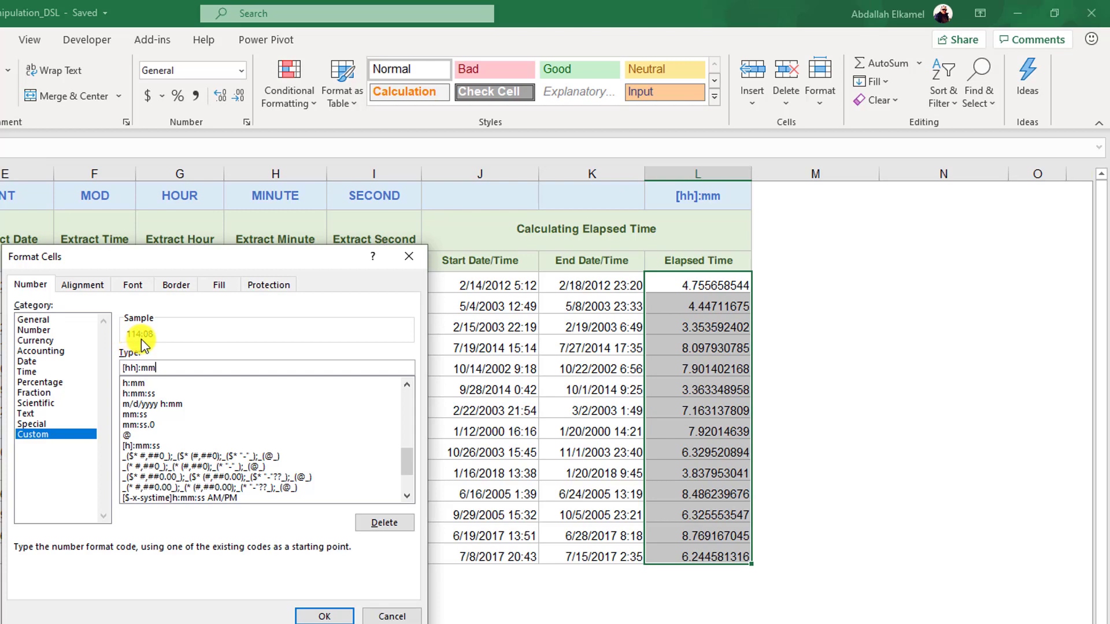
{"action": "left_click", "coordinate": [316, 616]}
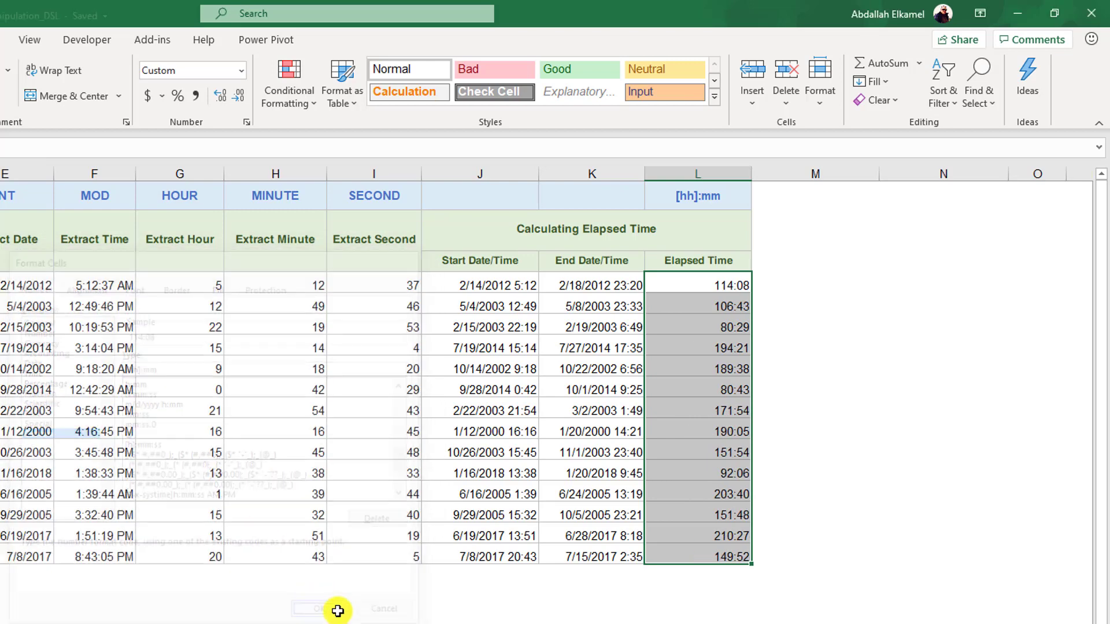
{"action": "left_click", "coordinate": [705, 328]}
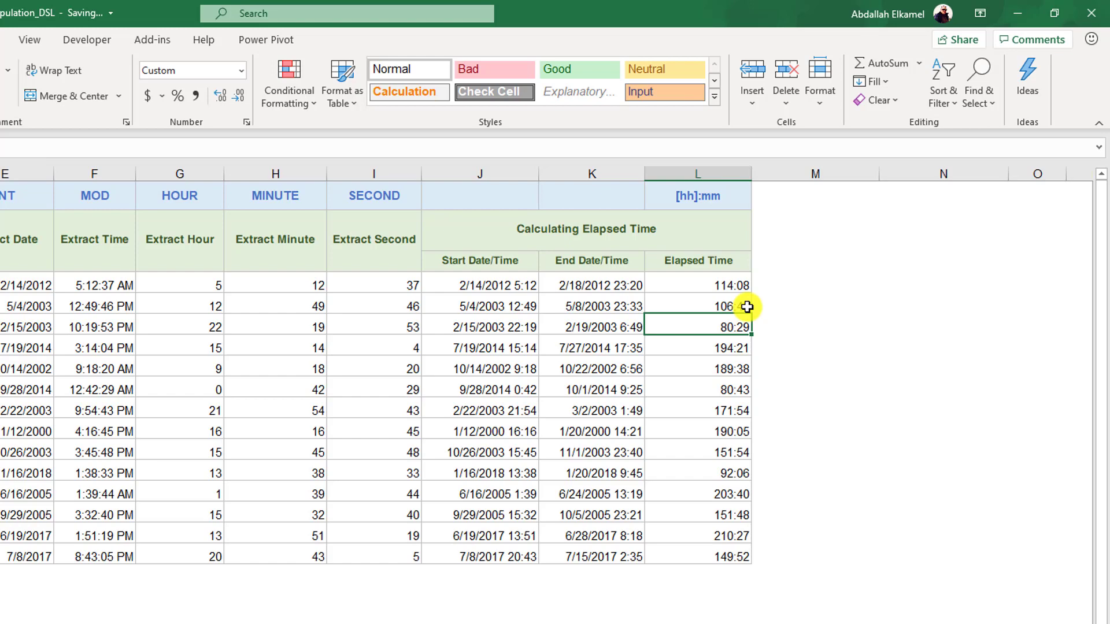
{"action": "left_click", "coordinate": [718, 286]}
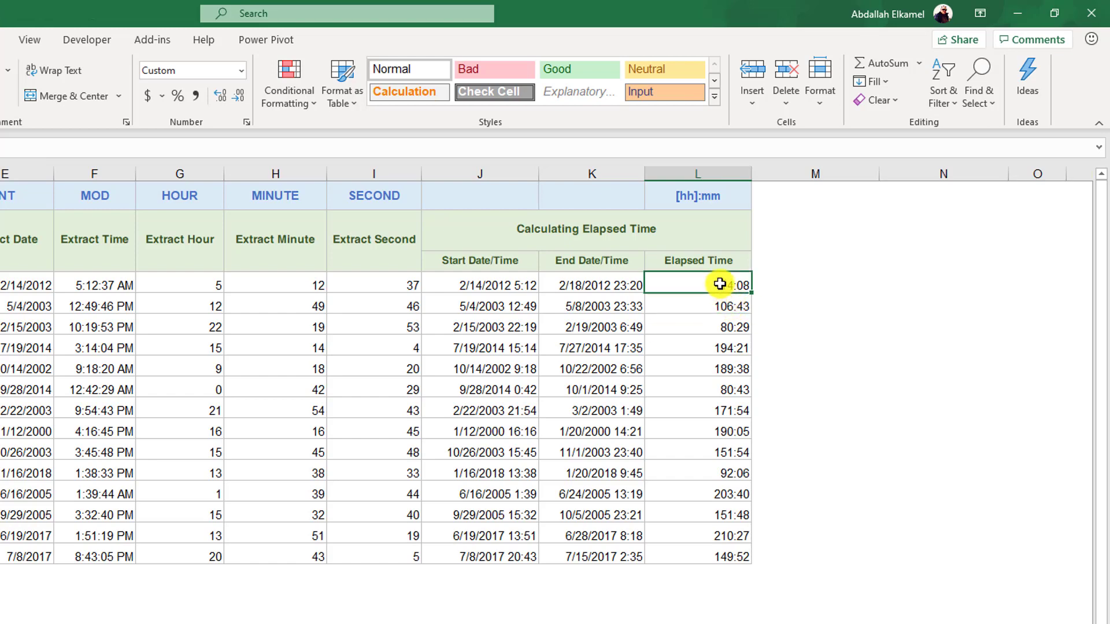